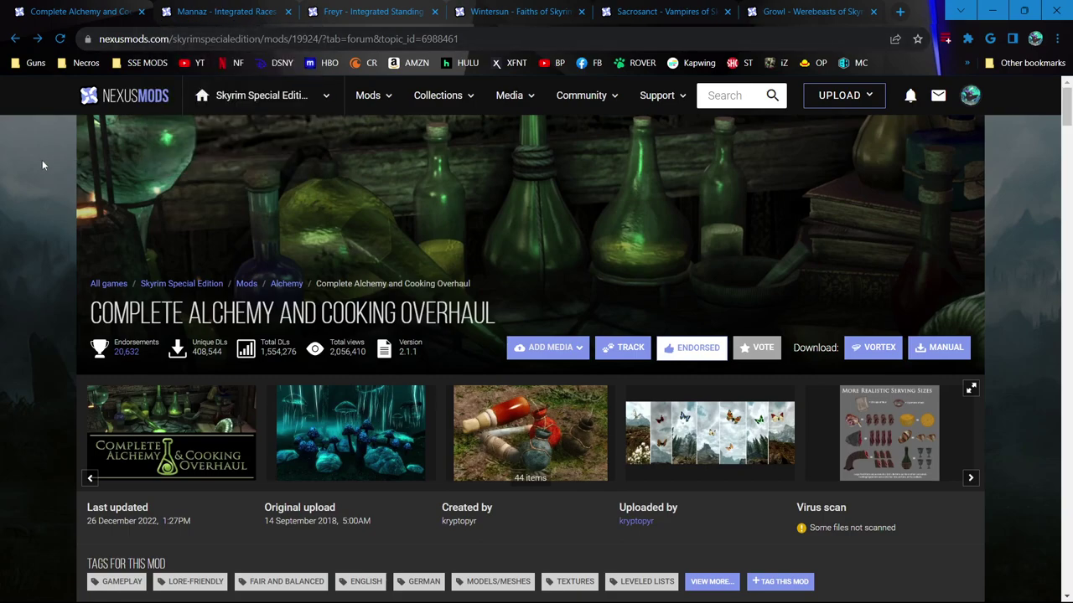
Step: Scroll the CACO compatibility post and bring up the Kryptopyr's Patch Hub link's context menu
{"action": "scroll", "coordinate": [41, 160], "scroll_direction": "down", "scroll_amount": 14}
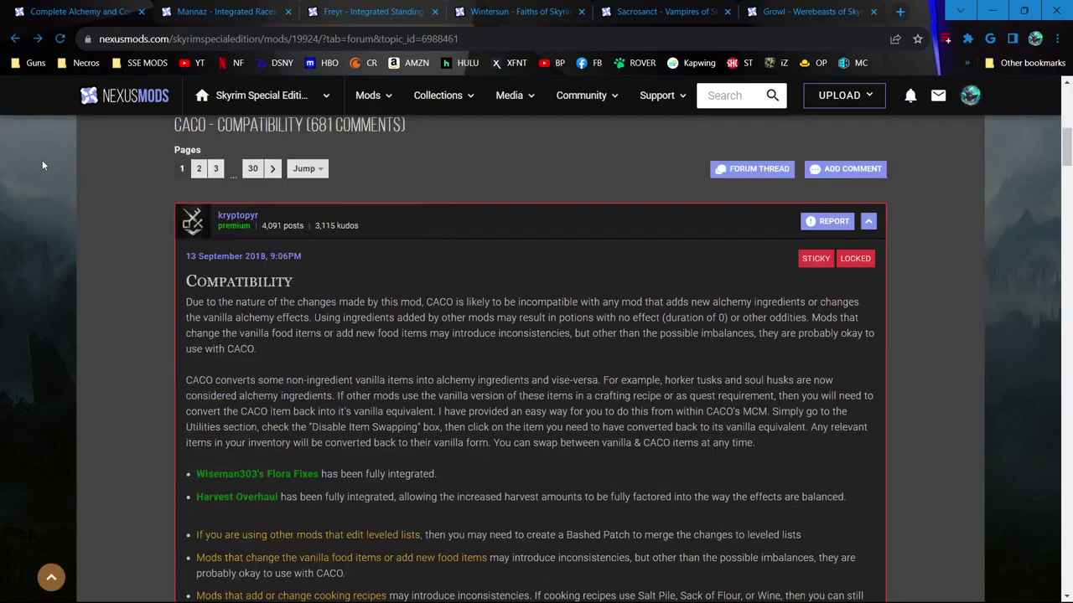
{"action": "scroll", "coordinate": [42, 165], "scroll_direction": "down", "scroll_amount": 3}
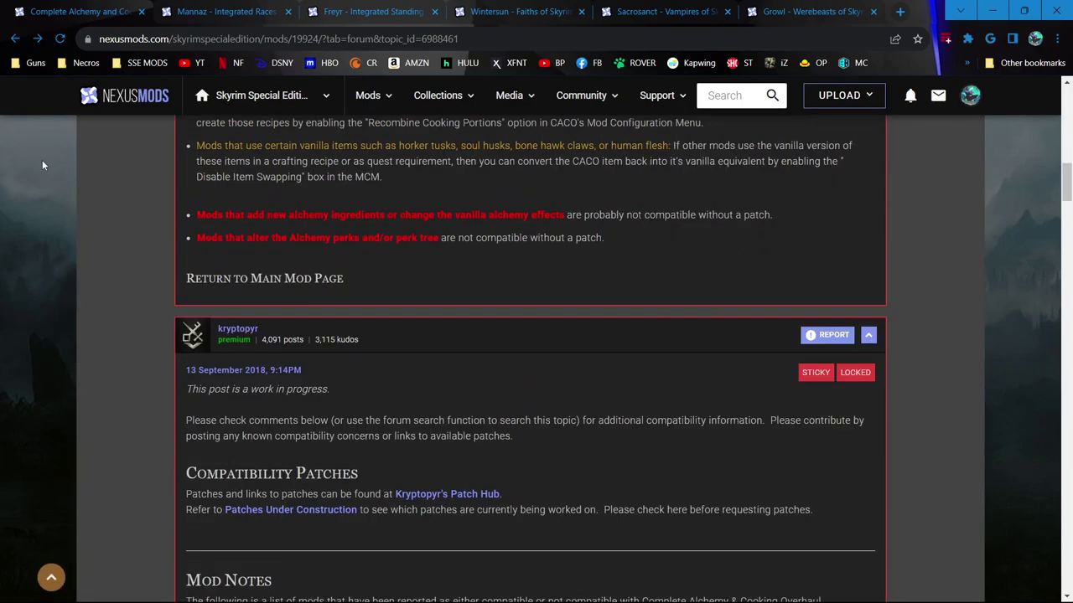
{"action": "right_click", "coordinate": [454, 495]}
Step: Open Kryptopyr's Patch Hub in a new tab and show its files list
{"action": "left_click", "coordinate": [503, 342]}
{"action": "left_click", "coordinate": [226, 11]}
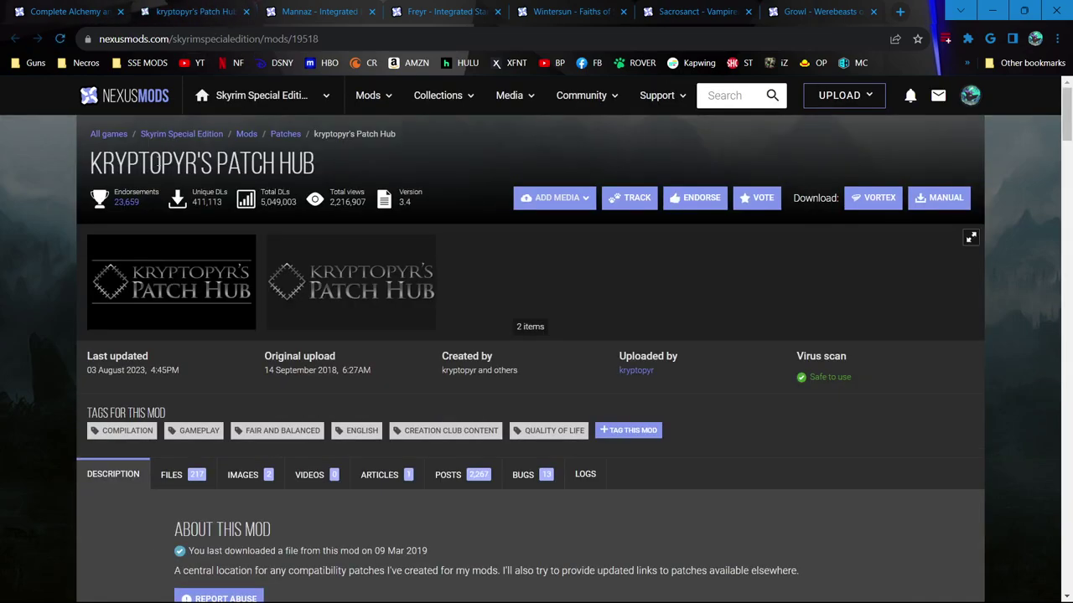
{"action": "scroll", "coordinate": [127, 315], "scroll_direction": "down", "scroll_amount": 5}
Step: Search the Patch Hub files for 'caco' and scroll through the matching CACO patches
{"action": "key", "text": "ctrl+f"}
{"action": "type", "text": "caco"}
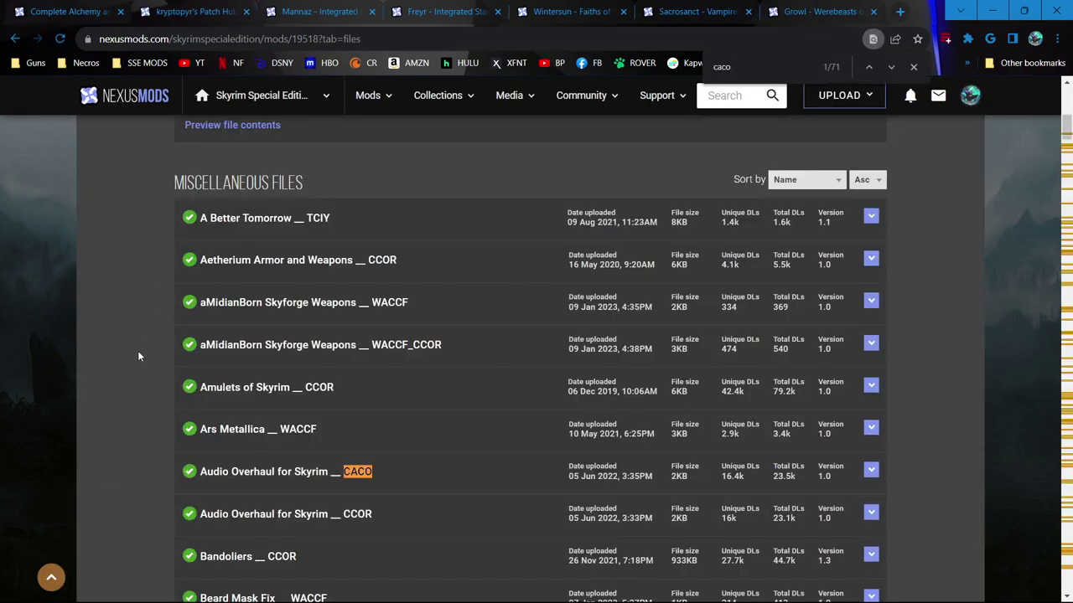
{"action": "scroll", "coordinate": [134, 362], "scroll_direction": "down", "scroll_amount": 5}
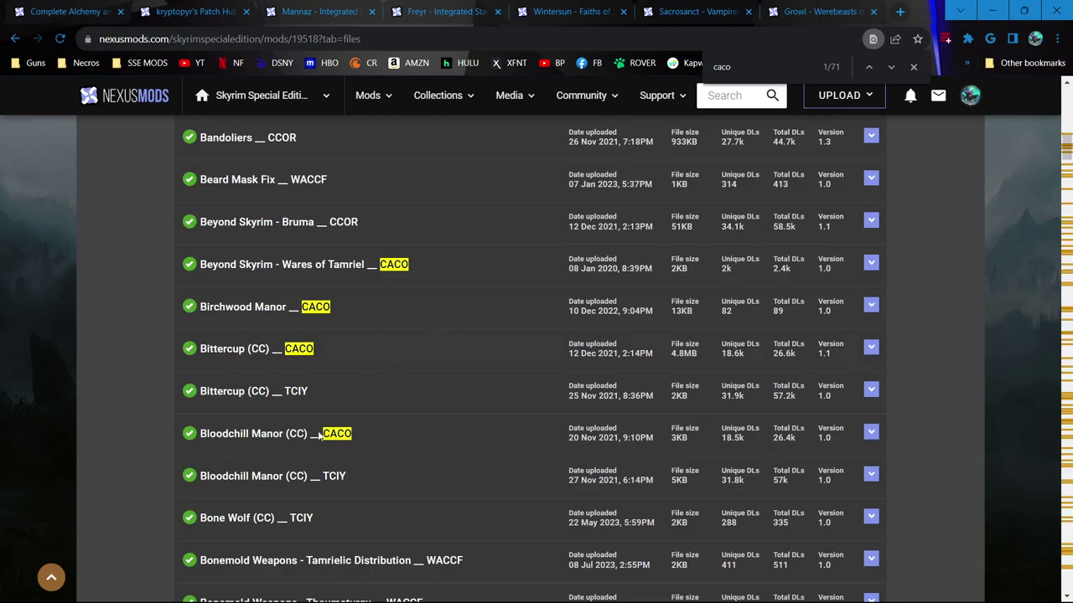
{"action": "scroll", "coordinate": [312, 442], "scroll_direction": "down", "scroll_amount": 15}
{"action": "scroll", "coordinate": [311, 442], "scroll_direction": "down", "scroll_amount": 20}
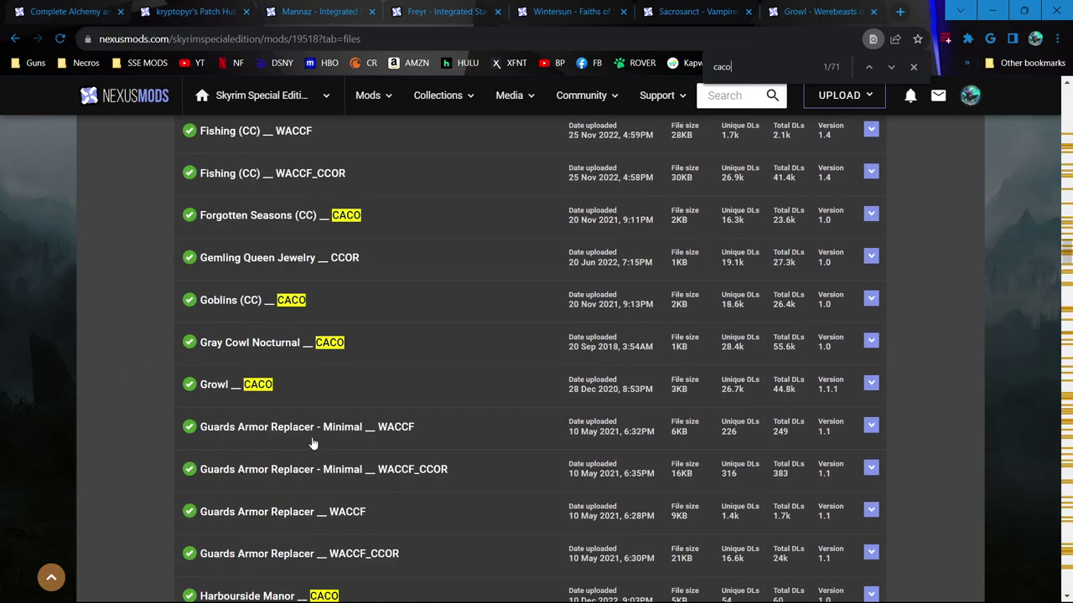
{"action": "scroll", "coordinate": [312, 443], "scroll_direction": "down", "scroll_amount": 18}
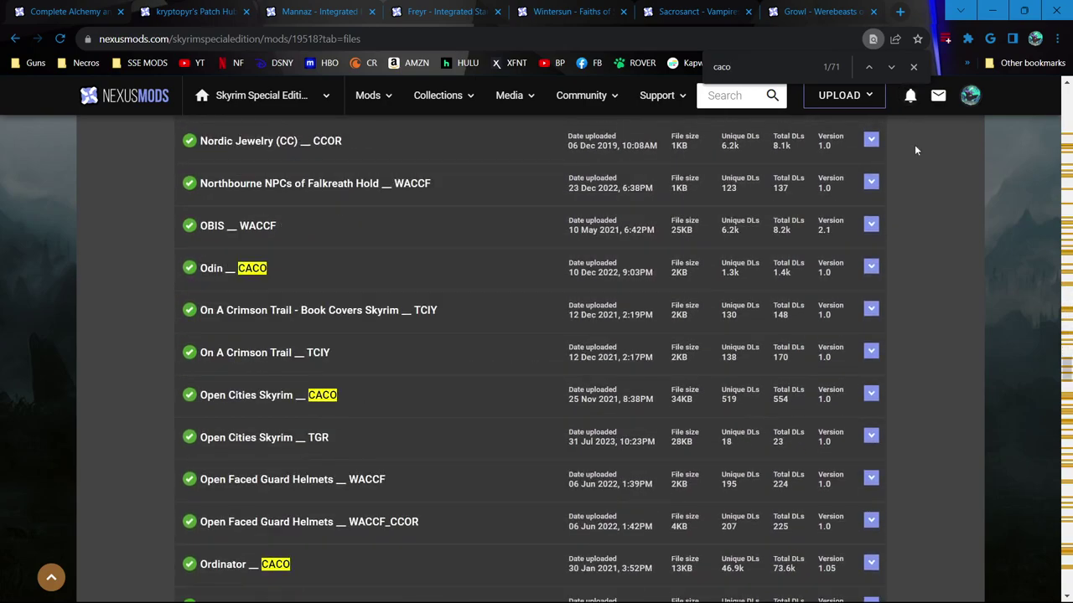
Step: Return to Complete Alchemy's description, then close the Complete Alchemy and Patch Hub tabs
{"action": "left_click", "coordinate": [92, 10]}
{"action": "key", "text": "alt+Left"}
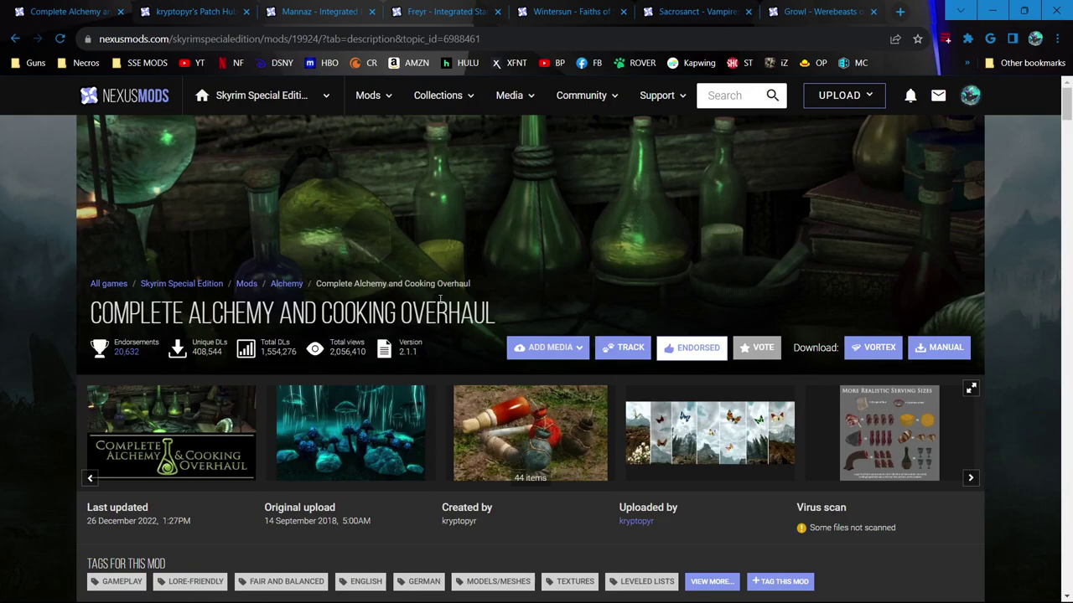
{"action": "key", "text": "ctrl+w"}
{"action": "key", "text": "ctrl+w"}
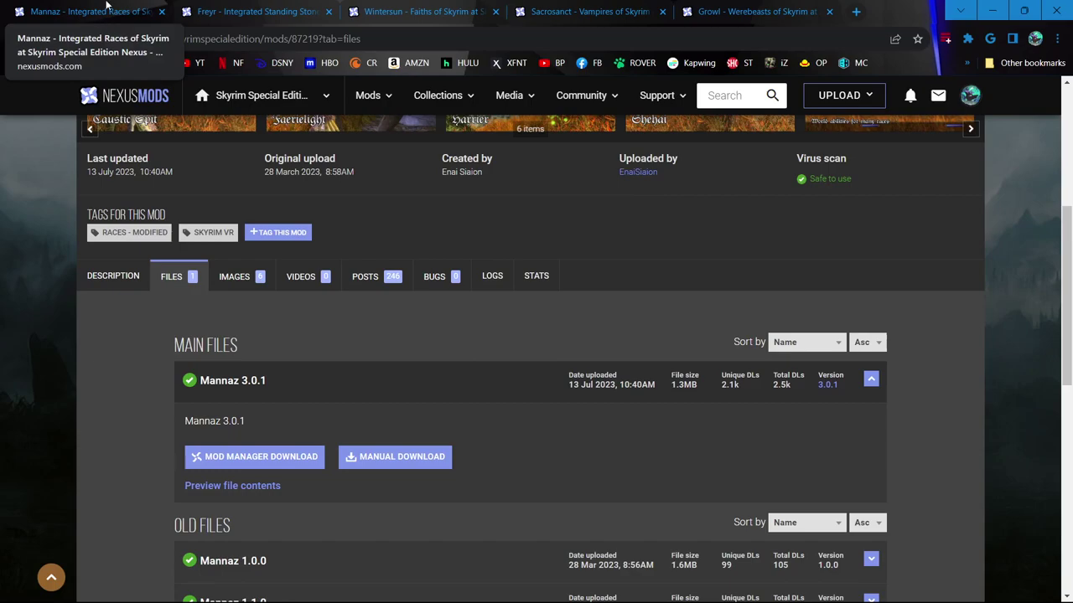
{"action": "scroll", "coordinate": [310, 317], "scroll_direction": "up", "scroll_amount": 4}
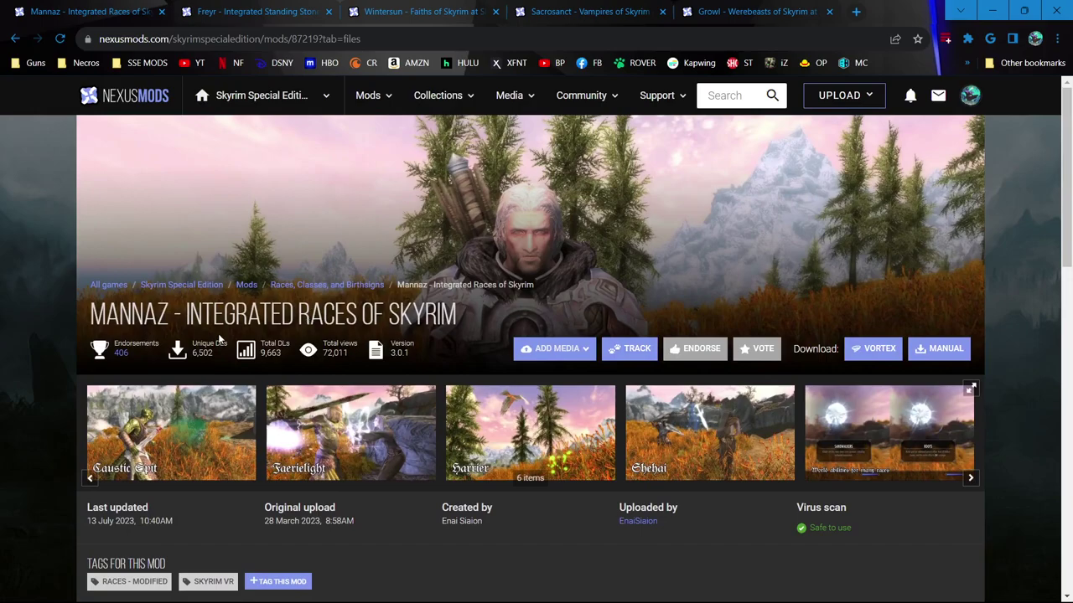
Step: Review the Freyr, Wintersun, Sacrosanct and Growl pages from the top, ending back on Freyr
{"action": "left_click", "coordinate": [249, 10]}
{"action": "scroll", "coordinate": [203, 164], "scroll_direction": "up", "scroll_amount": 5}
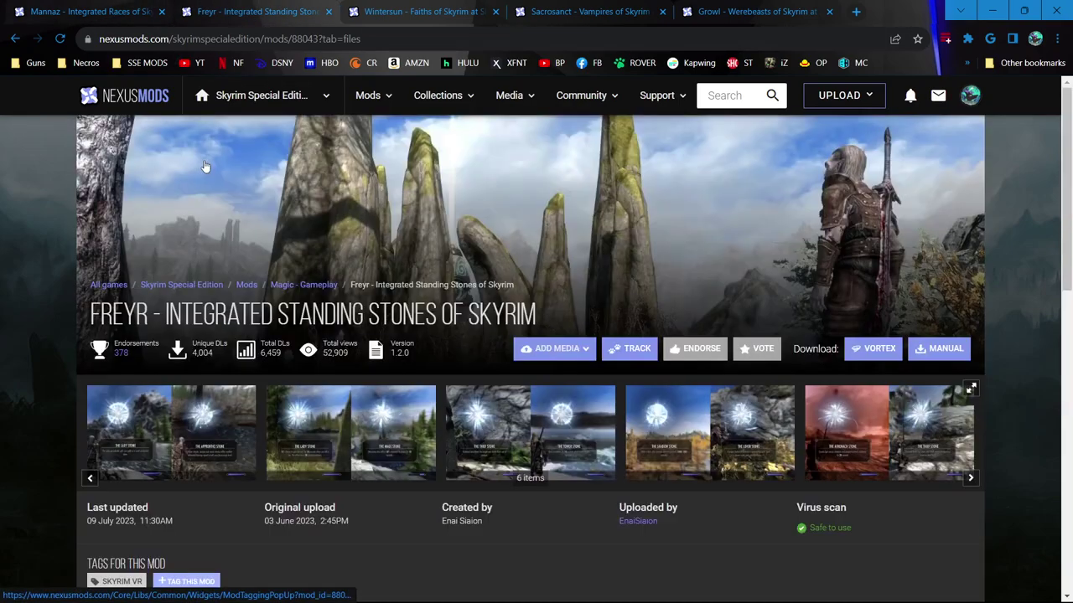
{"action": "left_click", "coordinate": [373, 8]}
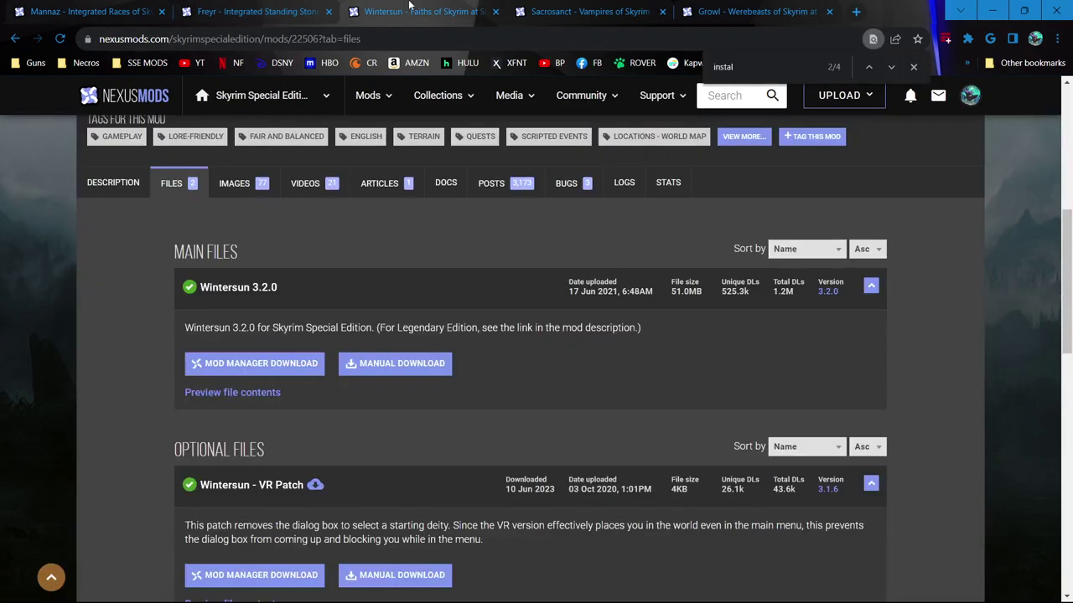
{"action": "scroll", "coordinate": [330, 265], "scroll_direction": "up", "scroll_amount": 5}
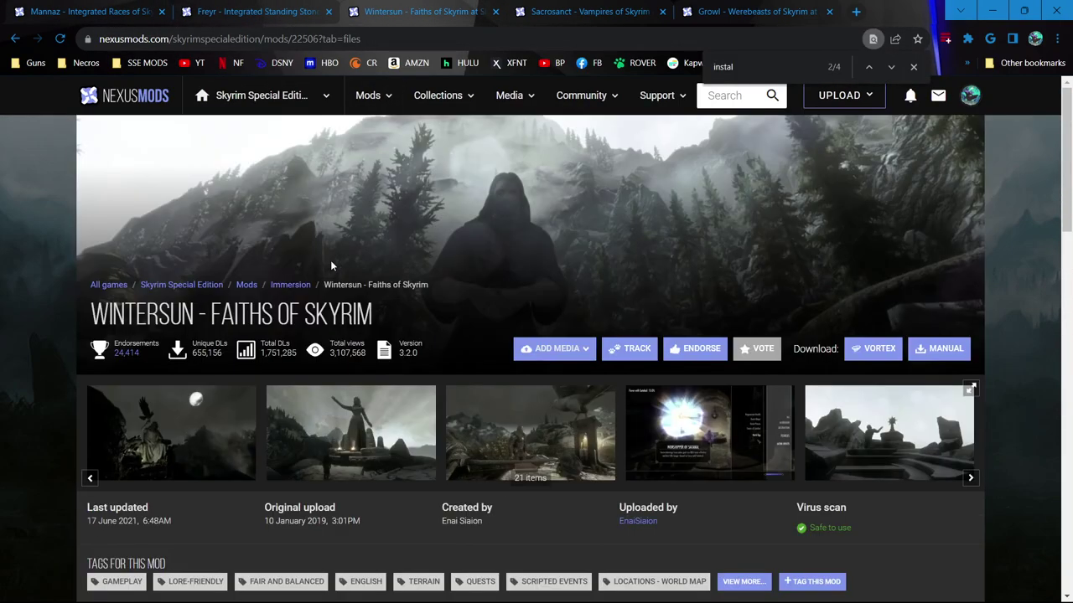
{"action": "left_click", "coordinate": [563, 10]}
{"action": "scroll", "coordinate": [333, 189], "scroll_direction": "up", "scroll_amount": 5}
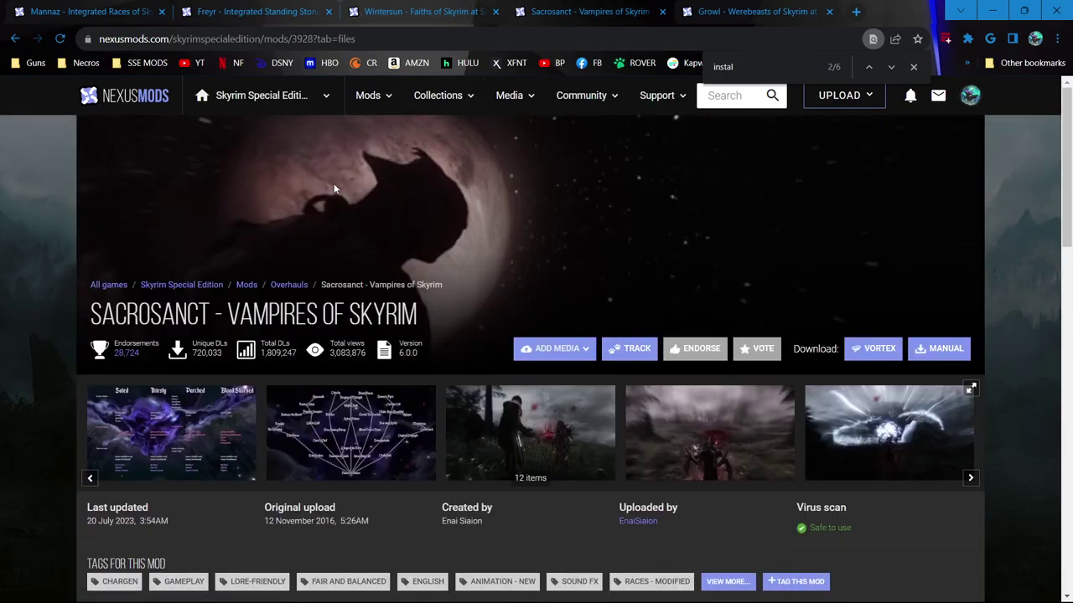
{"action": "left_click", "coordinate": [754, 11]}
{"action": "scroll", "coordinate": [70, 301], "scroll_direction": "up", "scroll_amount": 3}
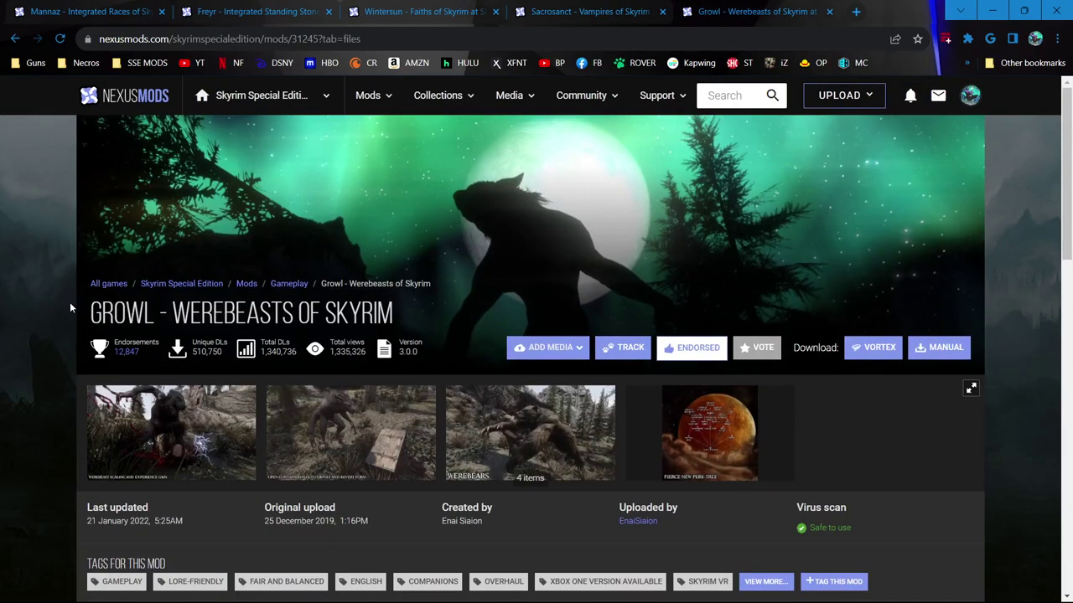
{"action": "scroll", "coordinate": [69, 301], "scroll_direction": "down", "scroll_amount": 2}
{"action": "key", "text": "ctrl+2"}
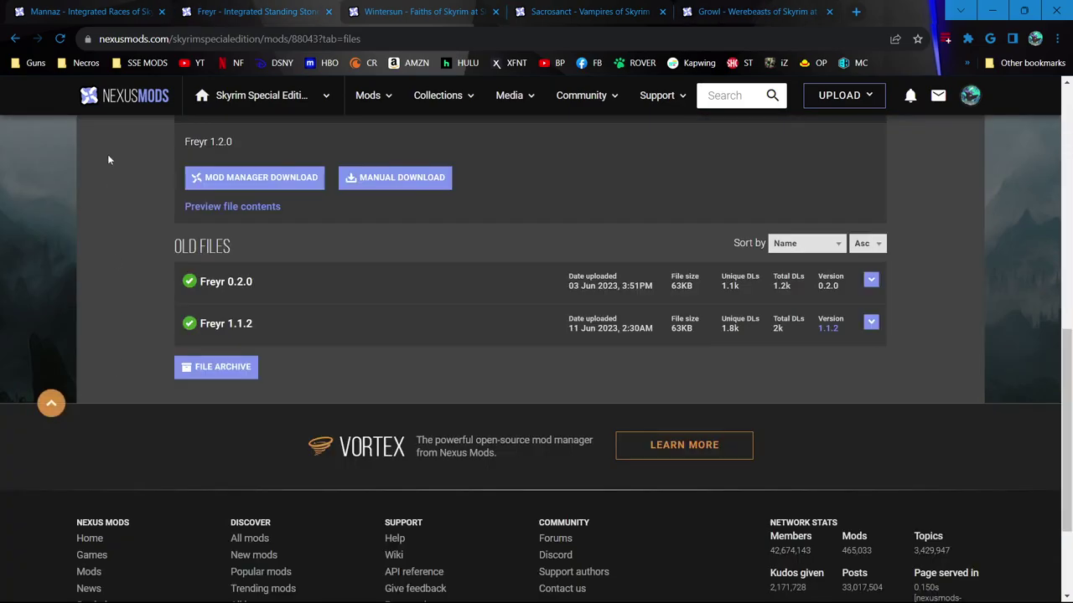
{"action": "scroll", "coordinate": [107, 154], "scroll_direction": "up", "scroll_amount": 4}
Step: Show Freyr's description and read the per-race stone bonuses for Dark Elves, Imperials, Khajiit and Nords
{"action": "left_click", "coordinate": [111, 272]}
{"action": "scroll", "coordinate": [82, 287], "scroll_direction": "down", "scroll_amount": 15}
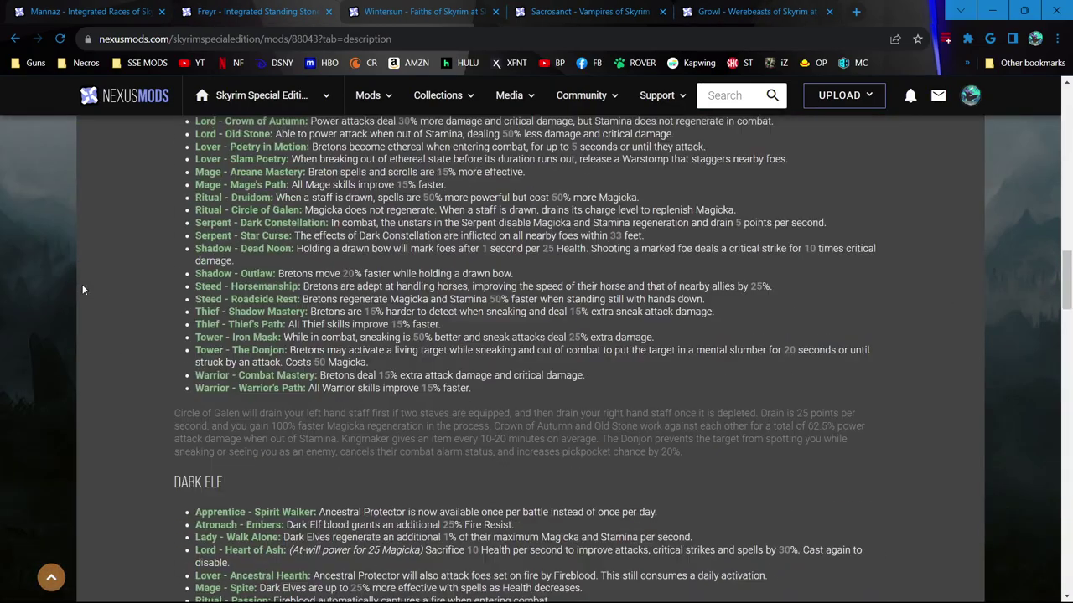
{"action": "scroll", "coordinate": [315, 442], "scroll_direction": "down", "scroll_amount": 8}
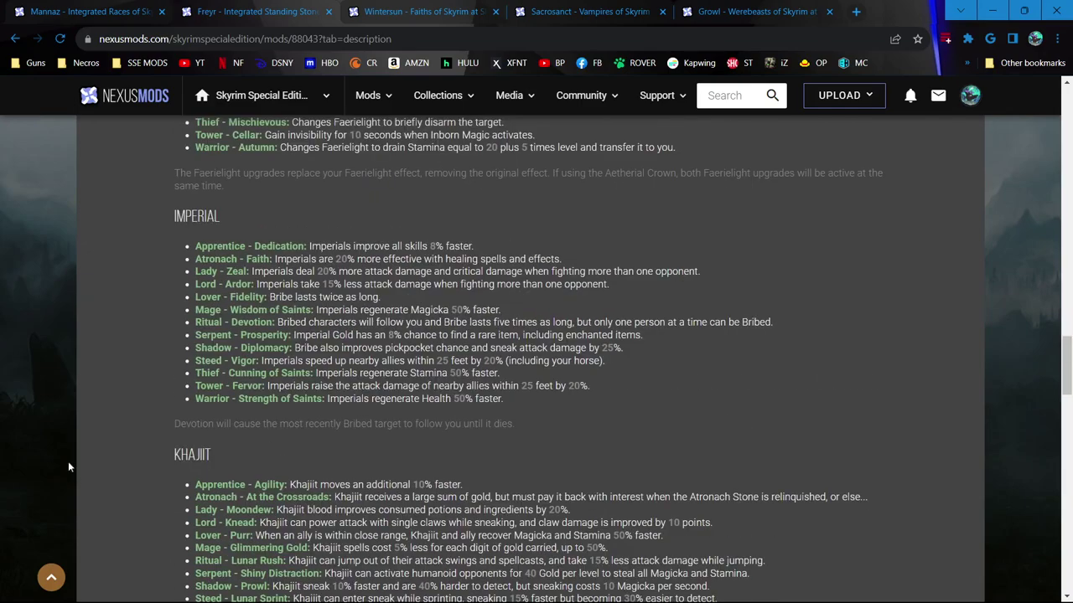
{"action": "scroll", "coordinate": [444, 394], "scroll_direction": "down", "scroll_amount": 3}
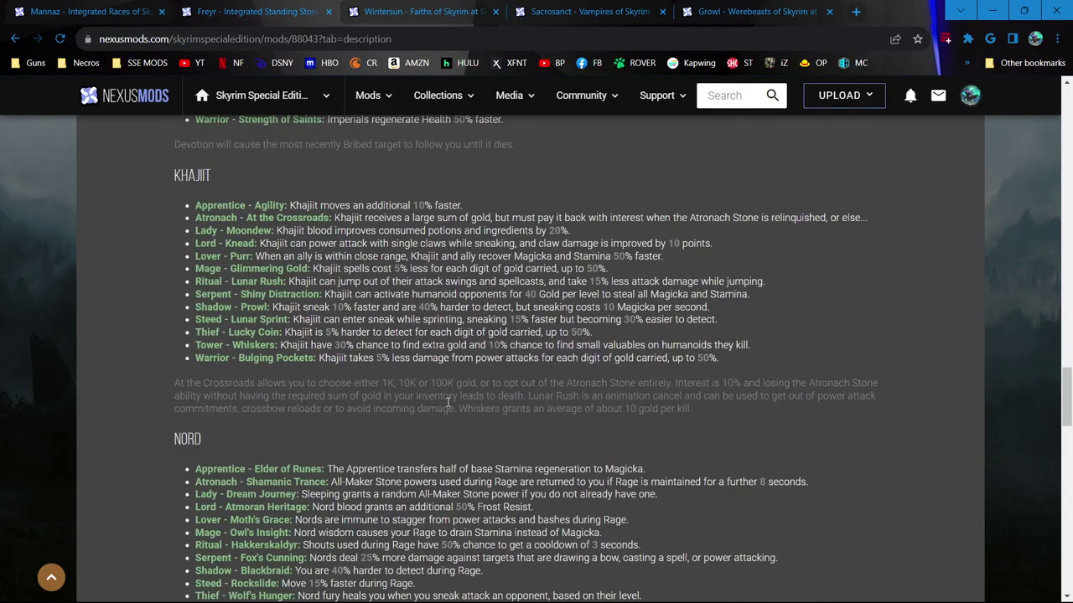
{"action": "scroll", "coordinate": [449, 402], "scroll_direction": "up", "scroll_amount": 20}
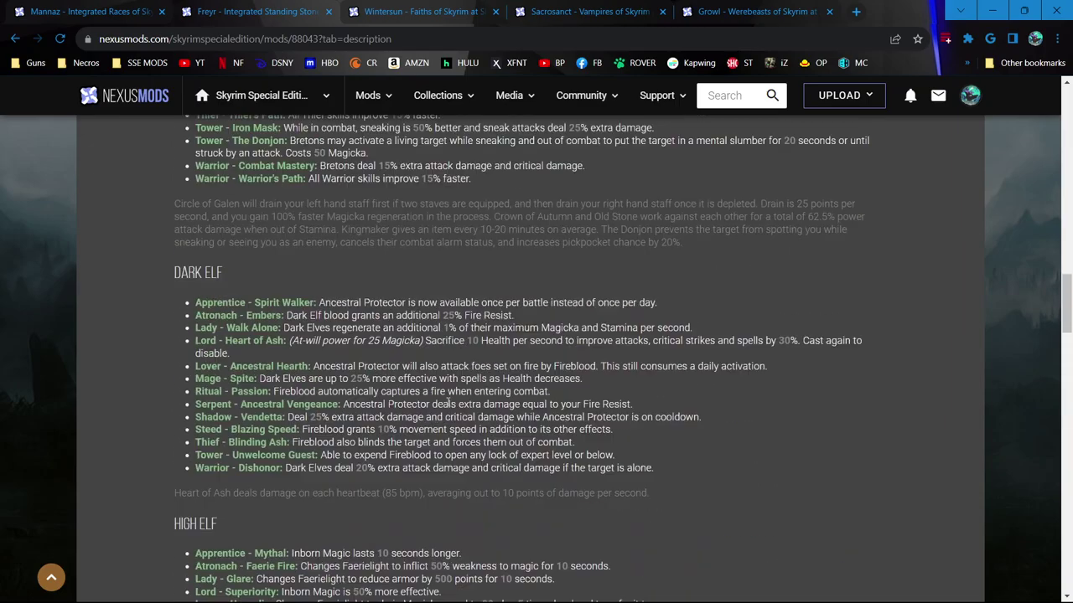
{"action": "key", "text": "ctrl+Tab"}
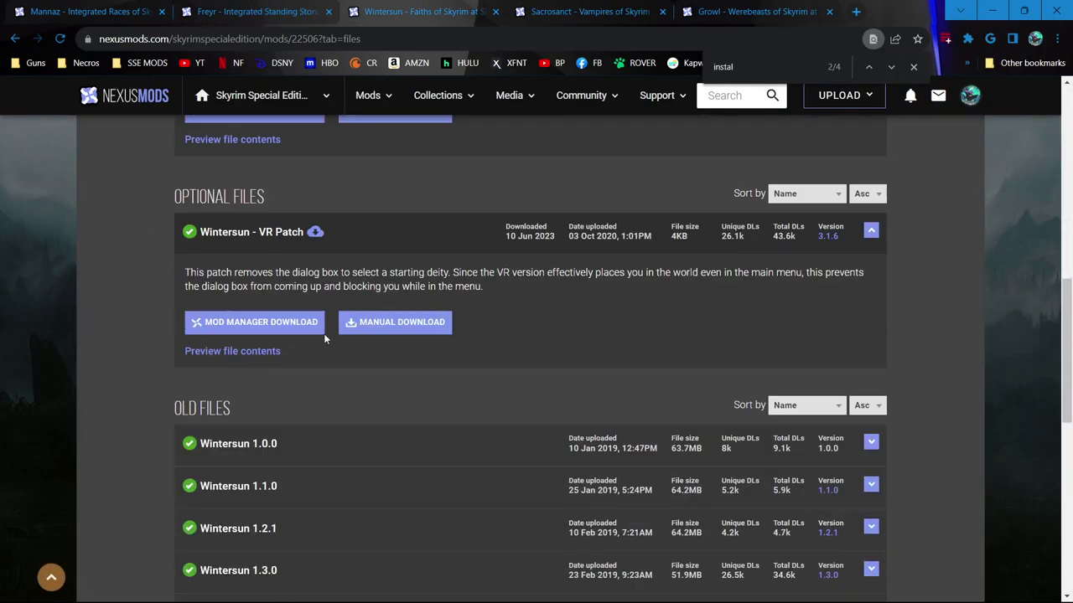
{"action": "scroll", "coordinate": [323, 333], "scroll_direction": "up", "scroll_amount": 10}
{"action": "left_click", "coordinate": [180, 277]}
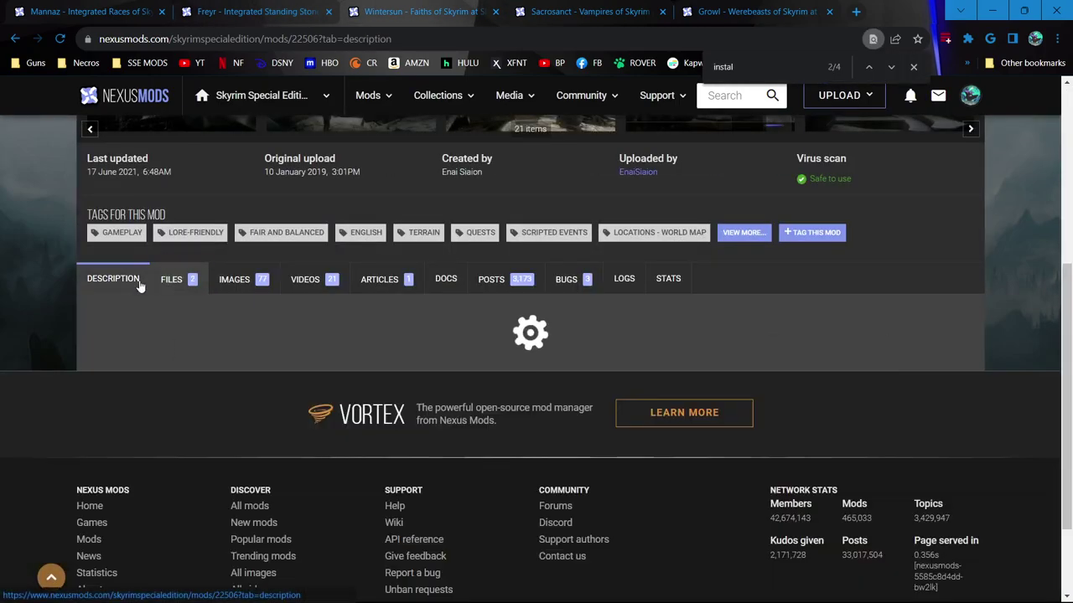
{"action": "scroll", "coordinate": [119, 318], "scroll_direction": "down", "scroll_amount": 8}
{"action": "scroll", "coordinate": [120, 324], "scroll_direction": "down", "scroll_amount": 20}
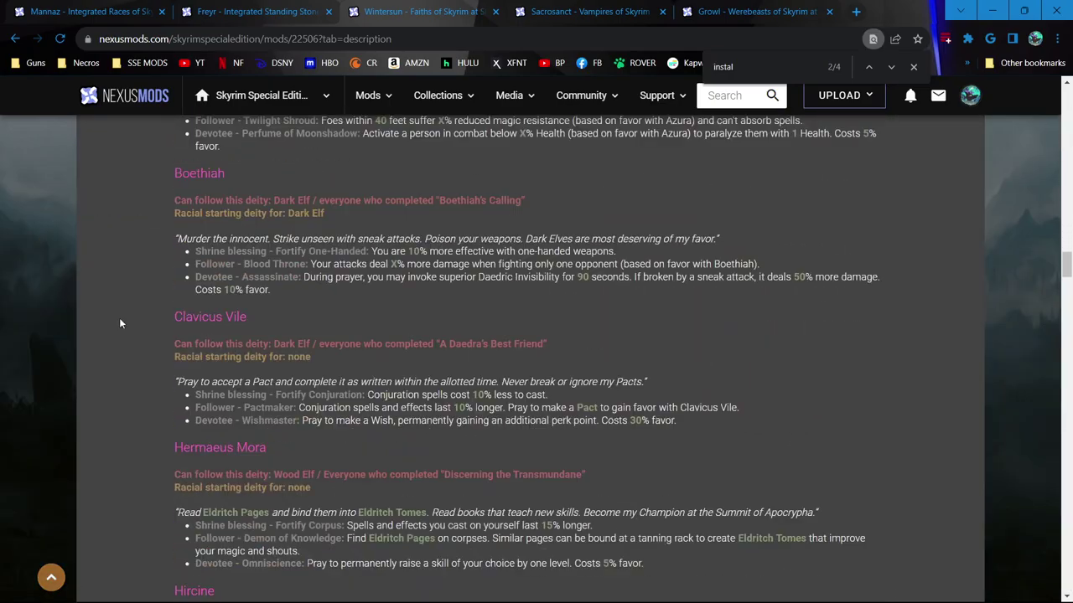
{"action": "scroll", "coordinate": [120, 323], "scroll_direction": "down", "scroll_amount": 20}
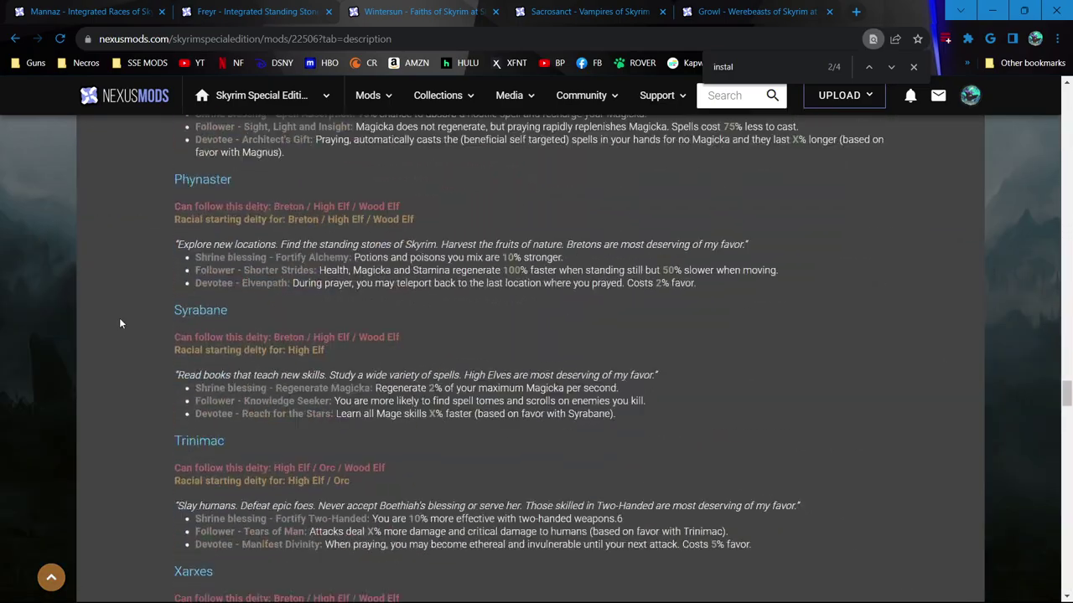
{"action": "scroll", "coordinate": [119, 323], "scroll_direction": "down", "scroll_amount": 20}
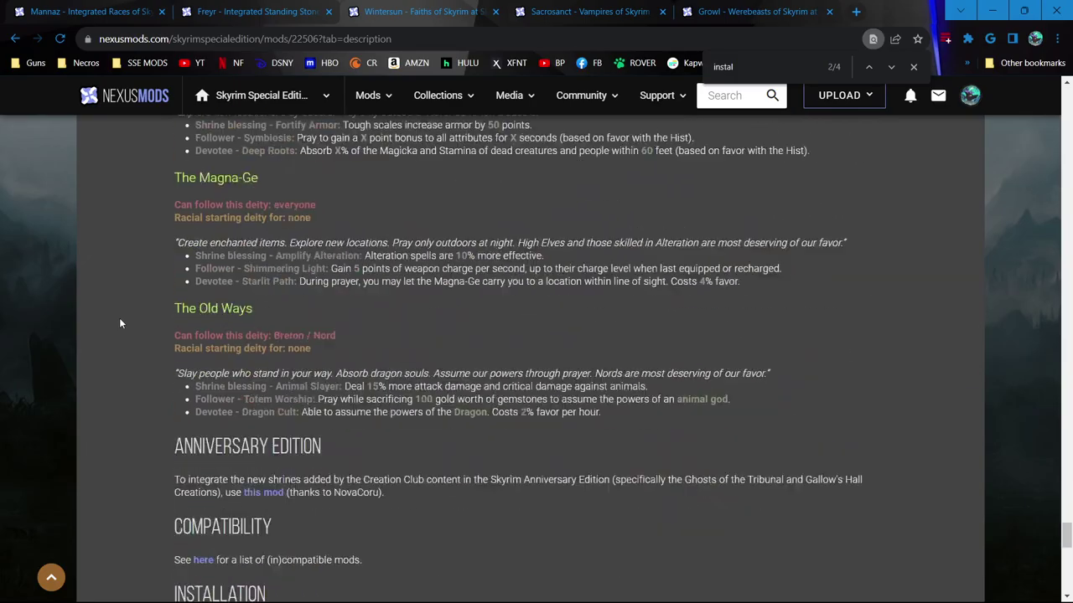
{"action": "scroll", "coordinate": [120, 324], "scroll_direction": "up", "scroll_amount": 20}
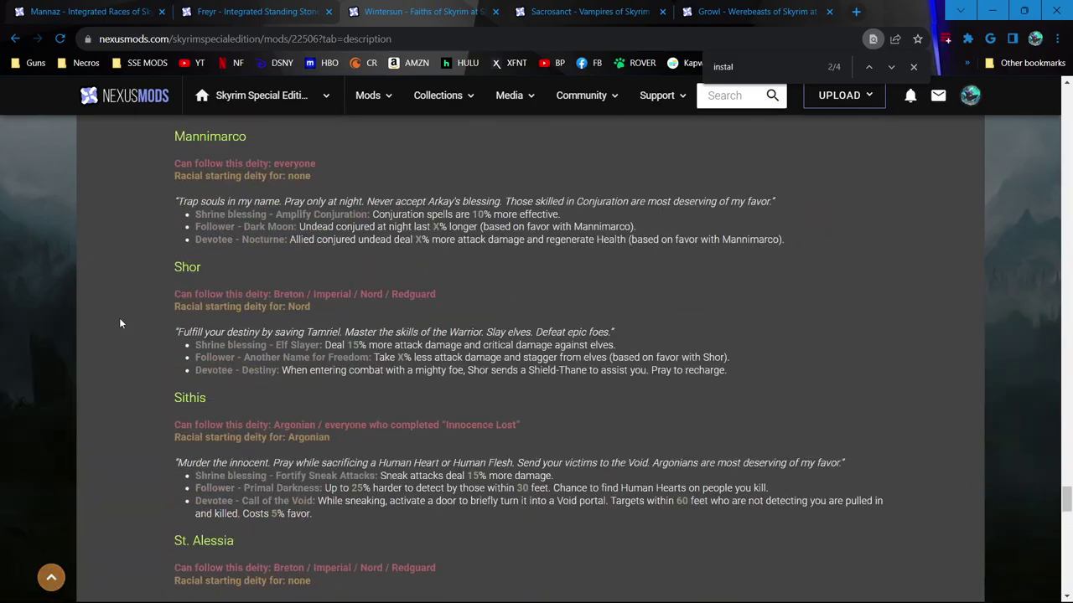
{"action": "scroll", "coordinate": [120, 324], "scroll_direction": "up", "scroll_amount": 20}
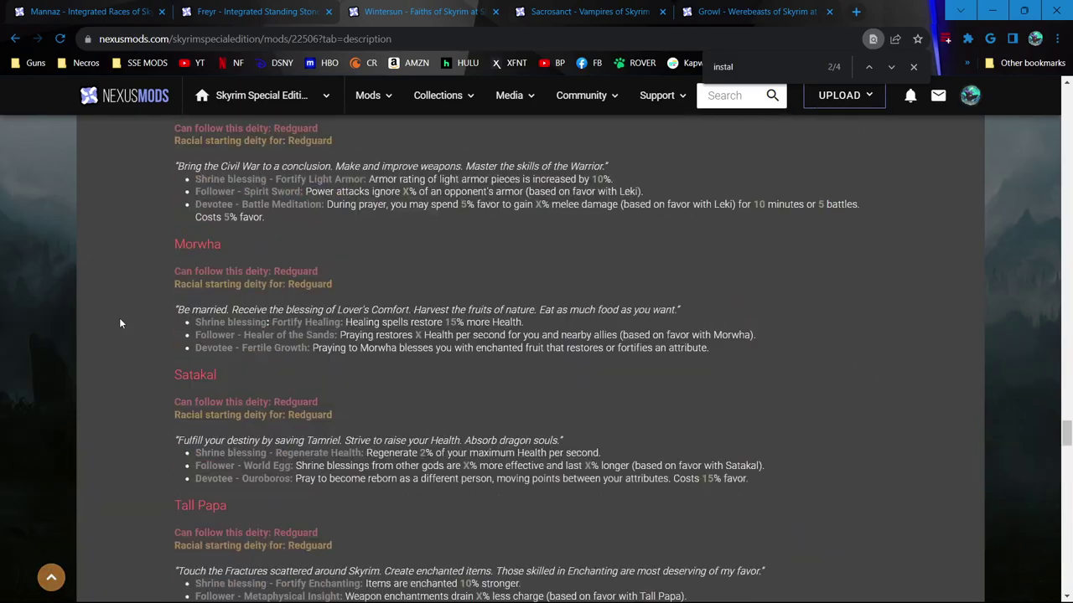
{"action": "scroll", "coordinate": [120, 323], "scroll_direction": "up", "scroll_amount": 8}
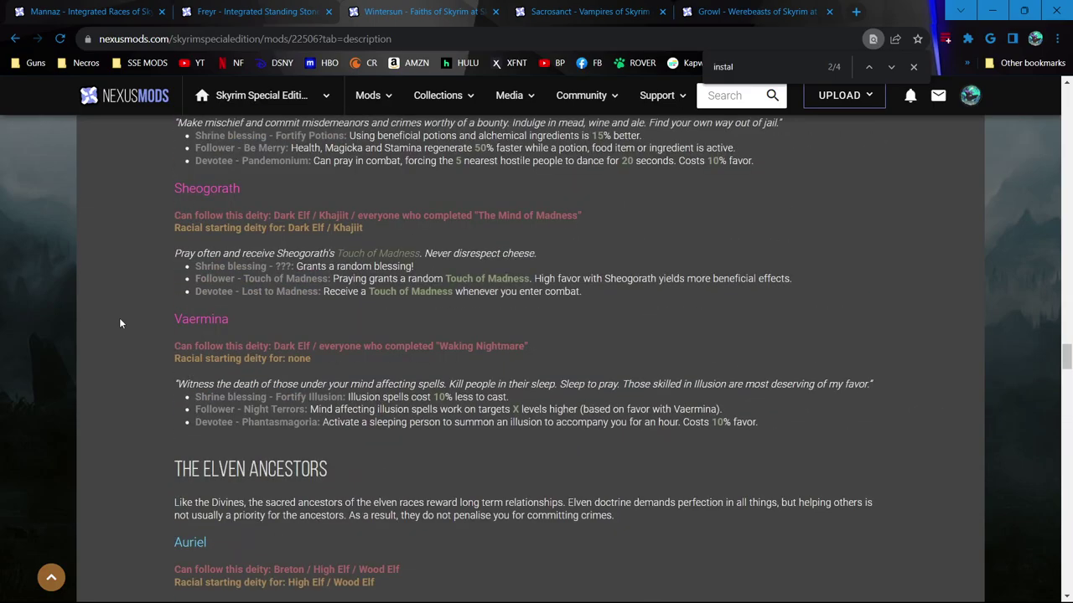
{"action": "scroll", "coordinate": [120, 323], "scroll_direction": "down", "scroll_amount": 10}
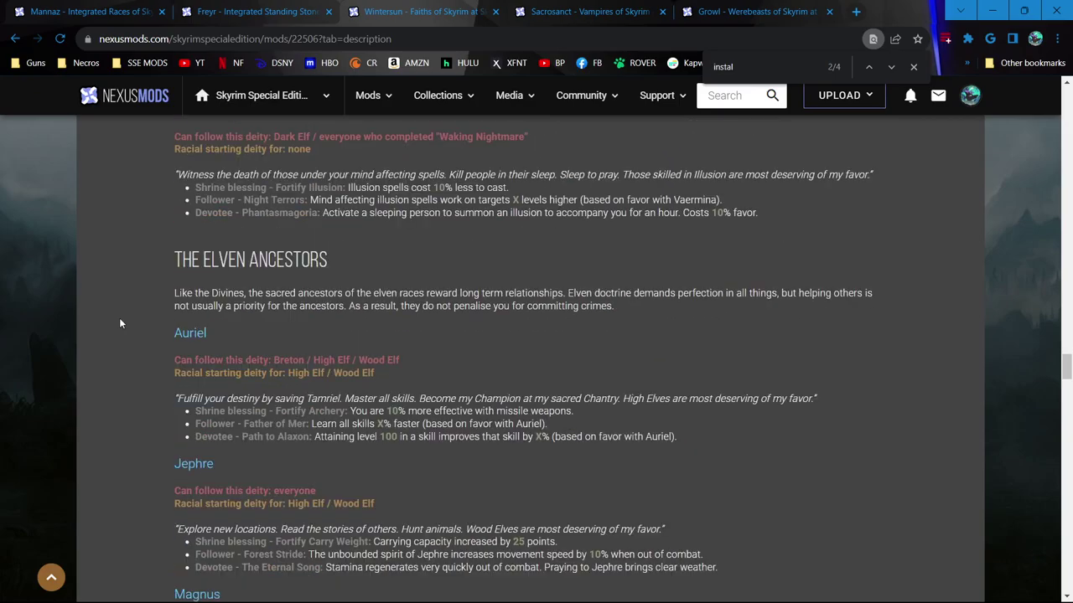
{"action": "scroll", "coordinate": [120, 324], "scroll_direction": "up", "scroll_amount": 10}
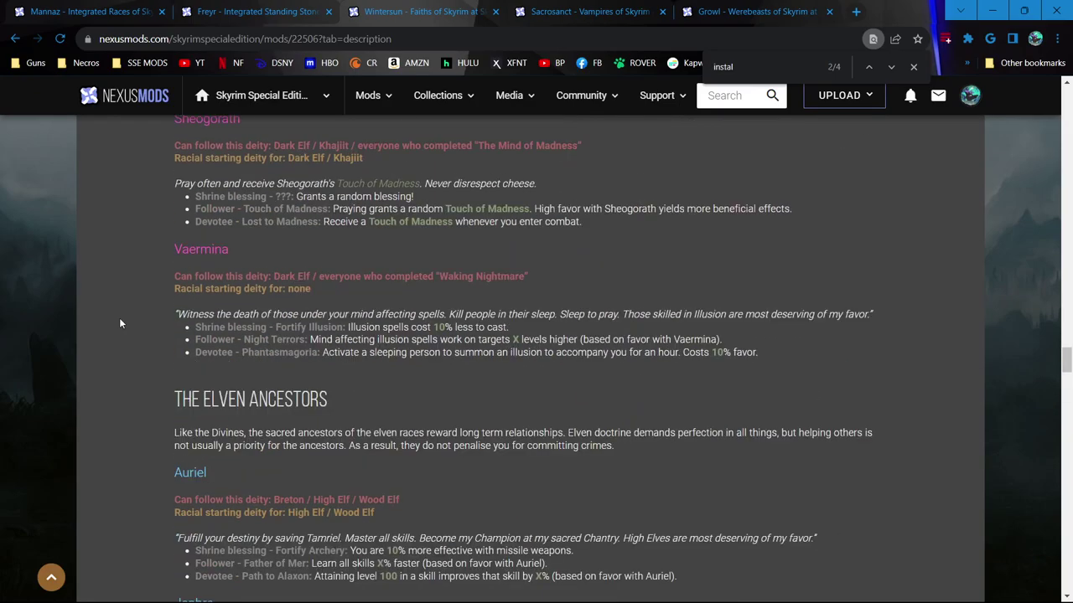
{"action": "scroll", "coordinate": [120, 323], "scroll_direction": "up", "scroll_amount": 15}
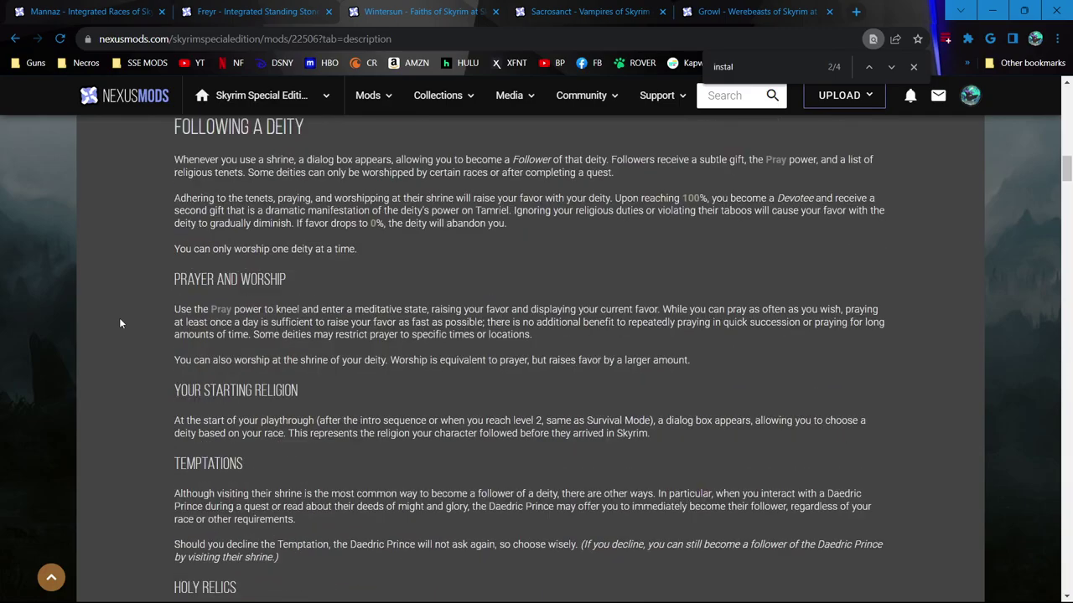
{"action": "scroll", "coordinate": [119, 323], "scroll_direction": "down", "scroll_amount": 7}
{"action": "scroll", "coordinate": [119, 325], "scroll_direction": "down", "scroll_amount": 4}
{"action": "scroll", "coordinate": [120, 325], "scroll_direction": "up", "scroll_amount": 3}
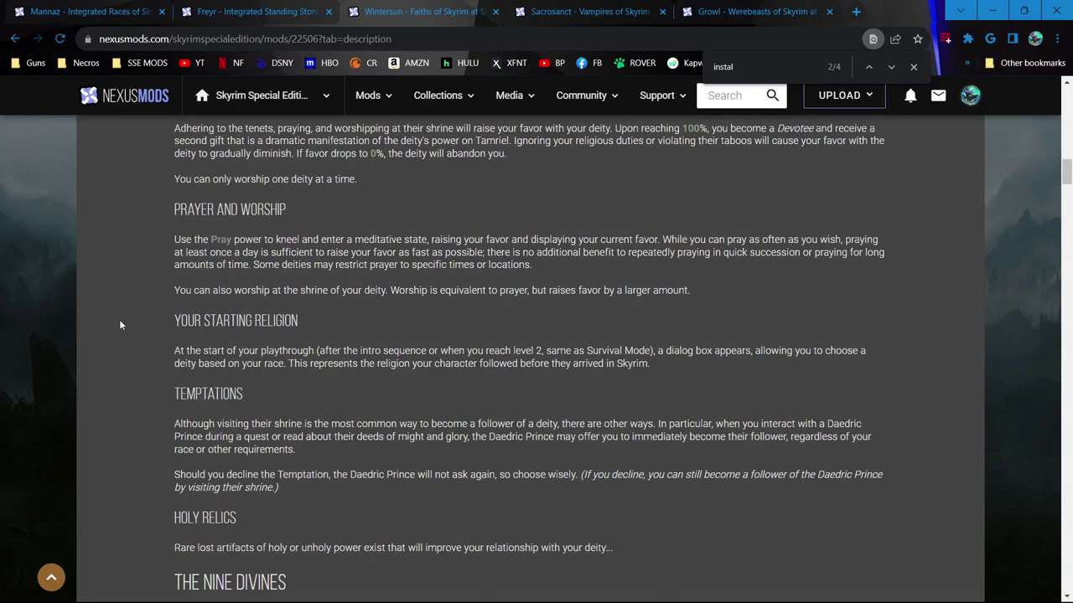
{"action": "scroll", "coordinate": [119, 325], "scroll_direction": "up", "scroll_amount": 6}
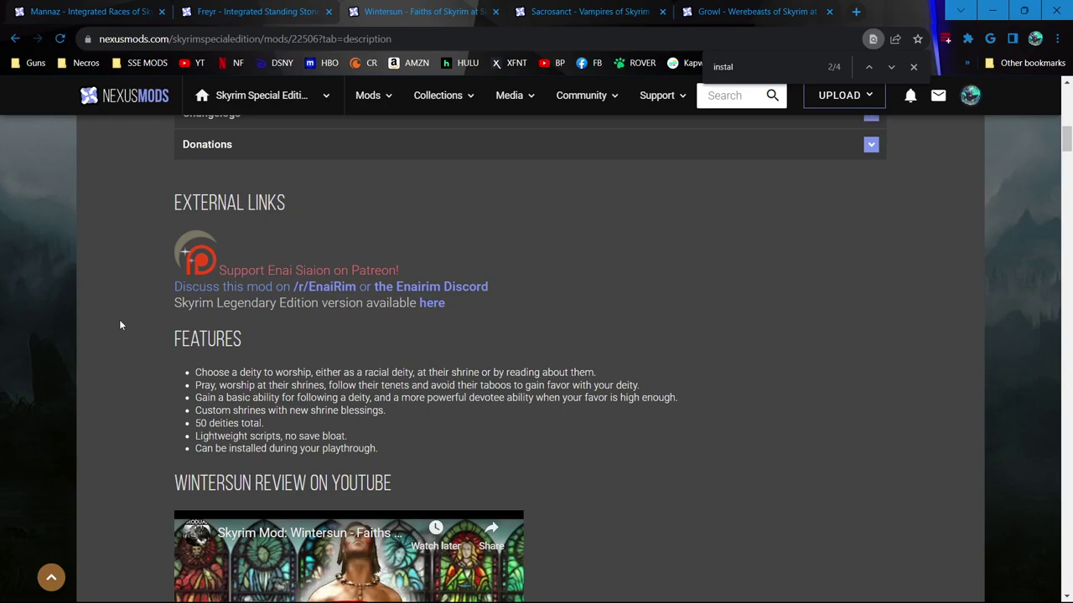
Step: Cycle between the Sacrosanct and Mannaz mod tabs to review them
{"action": "key", "text": "ctrl+Tab"}
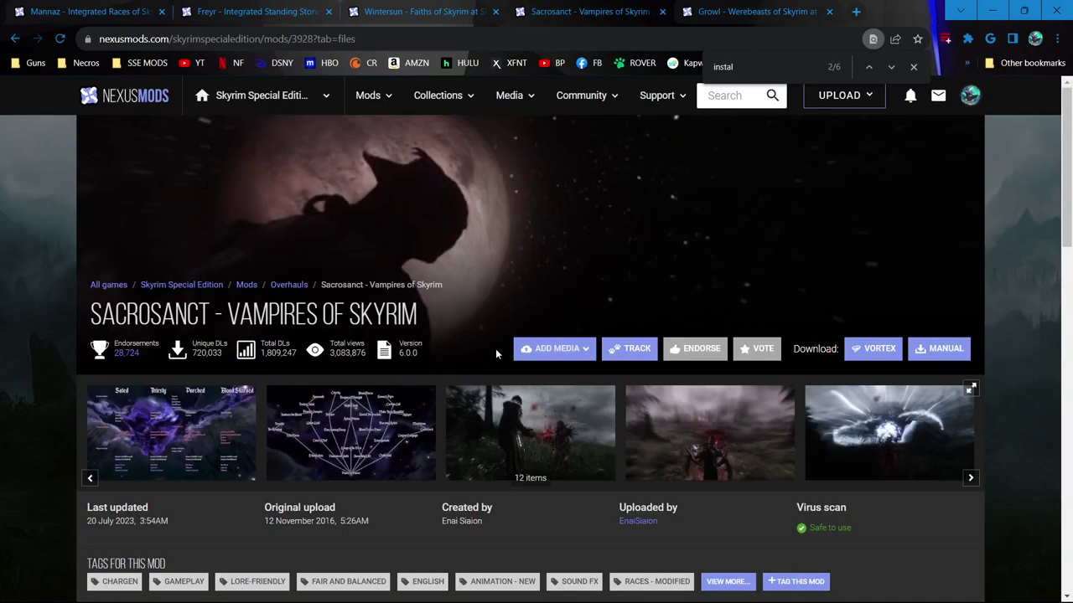
{"action": "key", "text": "ctrl+shift+Tab"}
{"action": "key", "text": "ctrl+shift+Tab"}
{"action": "key", "text": "ctrl+shift+Tab"}
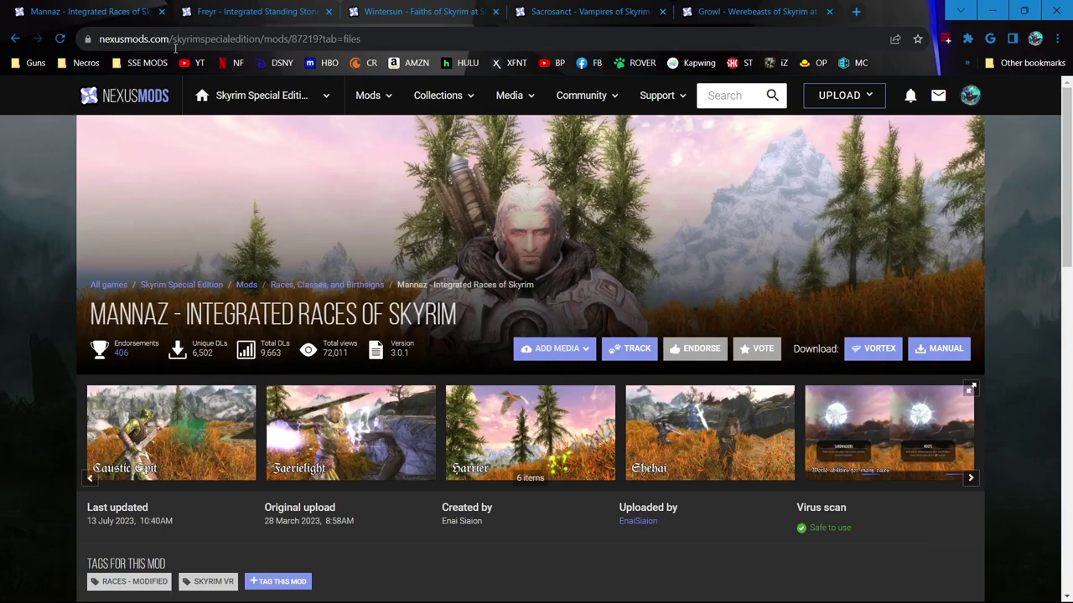
{"action": "key", "text": "ctrl+shift+Tab"}
{"action": "scroll", "coordinate": [54, 408], "scroll_direction": "down", "scroll_amount": 3}
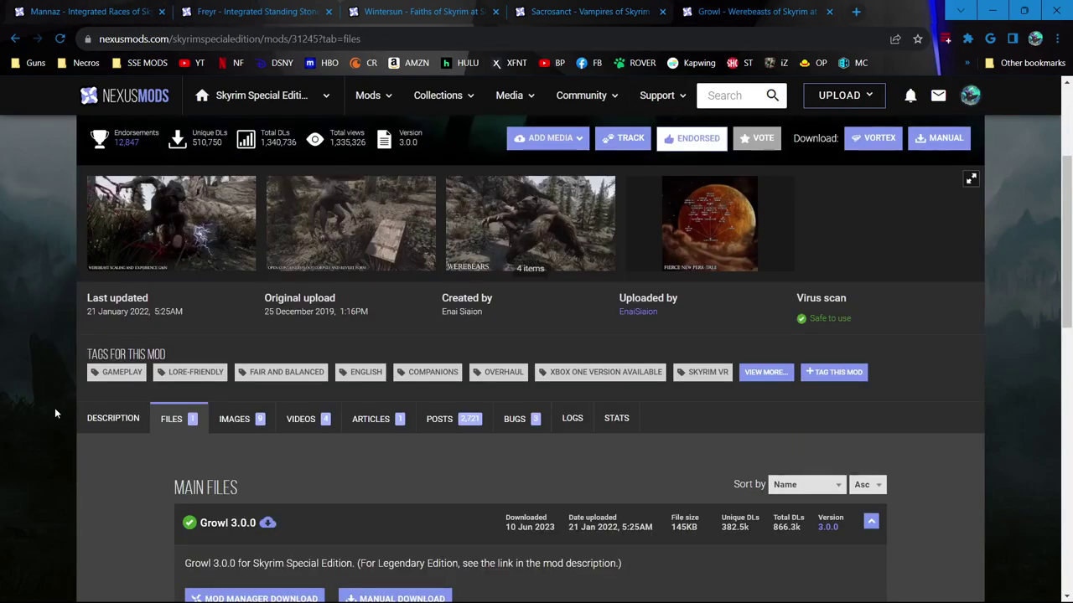
{"action": "scroll", "coordinate": [55, 408], "scroll_direction": "up", "scroll_amount": 3}
{"action": "key", "text": "ctrl+Tab"}
{"action": "scroll", "coordinate": [66, 353], "scroll_direction": "down", "scroll_amount": 5}
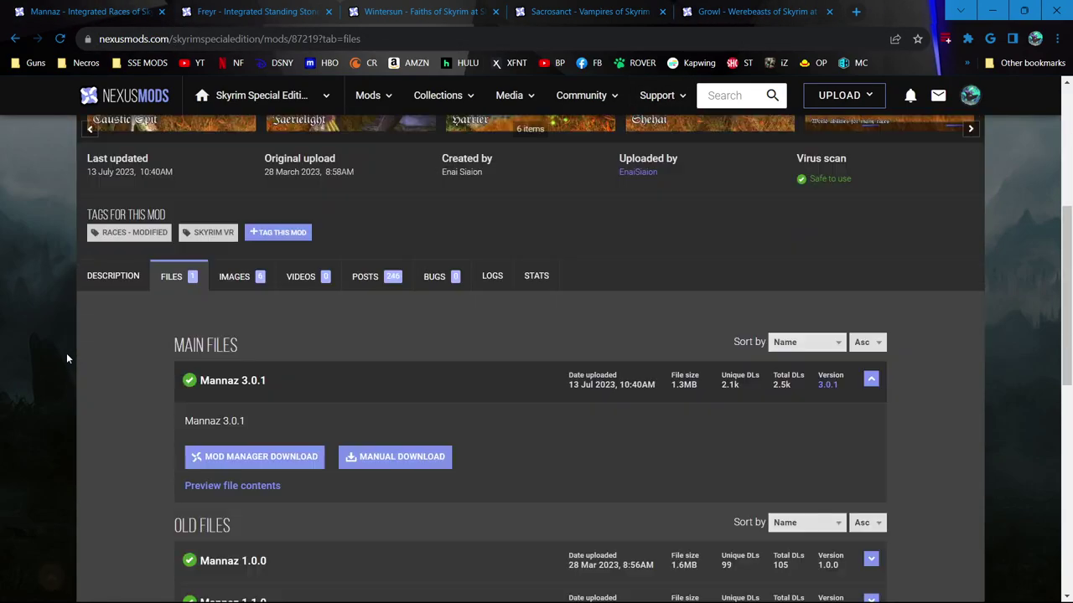
Step: Show the Freyr standing stones mod's downloadable files
{"action": "left_click", "coordinate": [243, 9]}
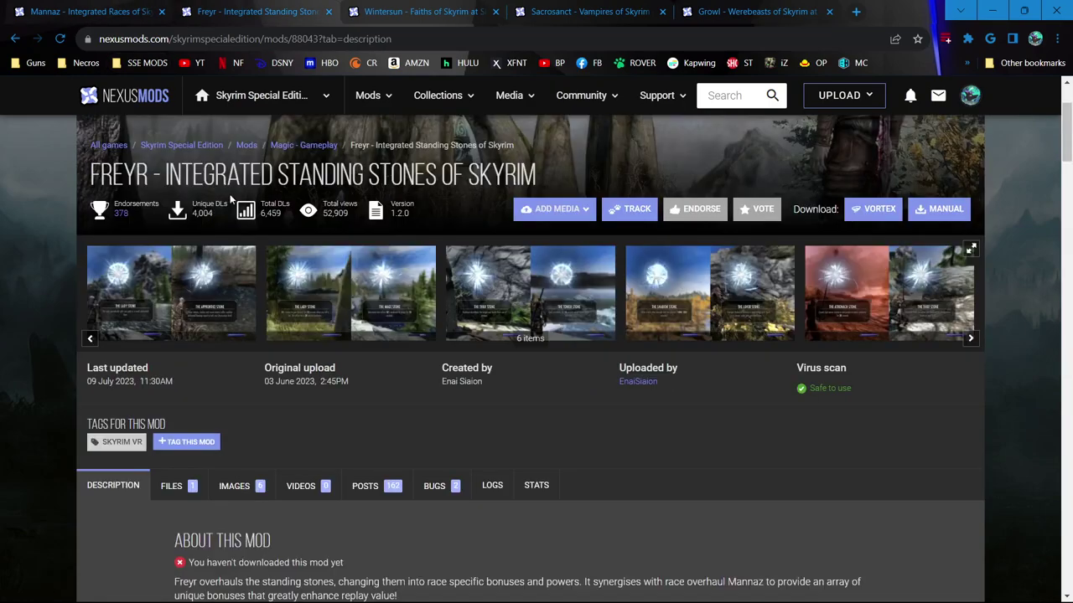
{"action": "scroll", "coordinate": [232, 197], "scroll_direction": "down", "scroll_amount": 3}
{"action": "left_click", "coordinate": [180, 294]}
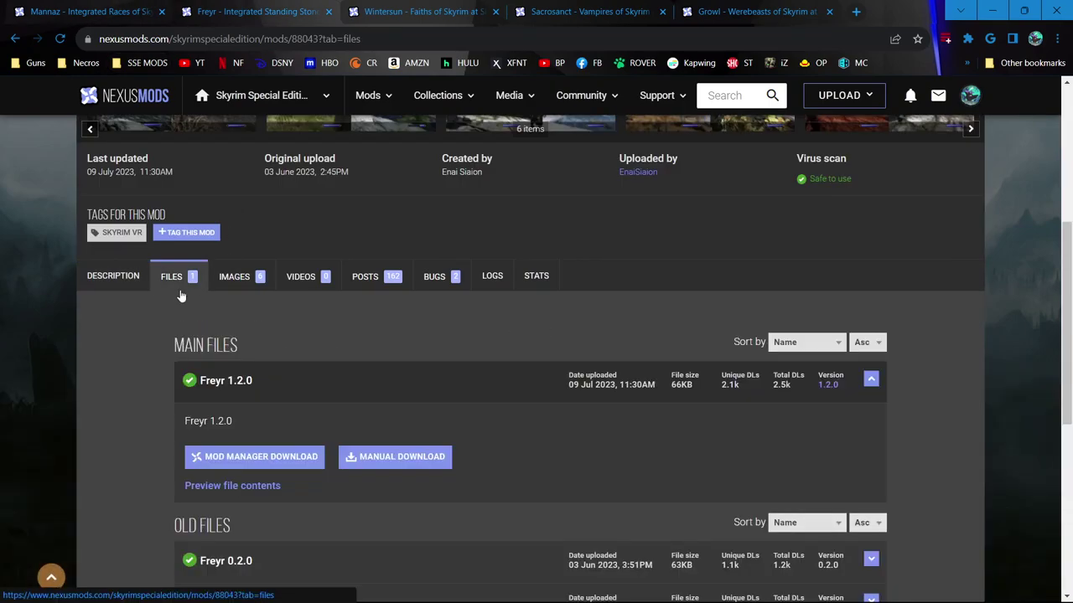
{"action": "scroll", "coordinate": [179, 289], "scroll_direction": "down", "scroll_amount": 2}
{"action": "scroll", "coordinate": [179, 289], "scroll_direction": "up", "scroll_amount": 1}
Step: Glance at the Wintersun and Sacrosanct pages, then return to the Mannaz 3.0.1 files list
{"action": "left_click", "coordinate": [402, 8]}
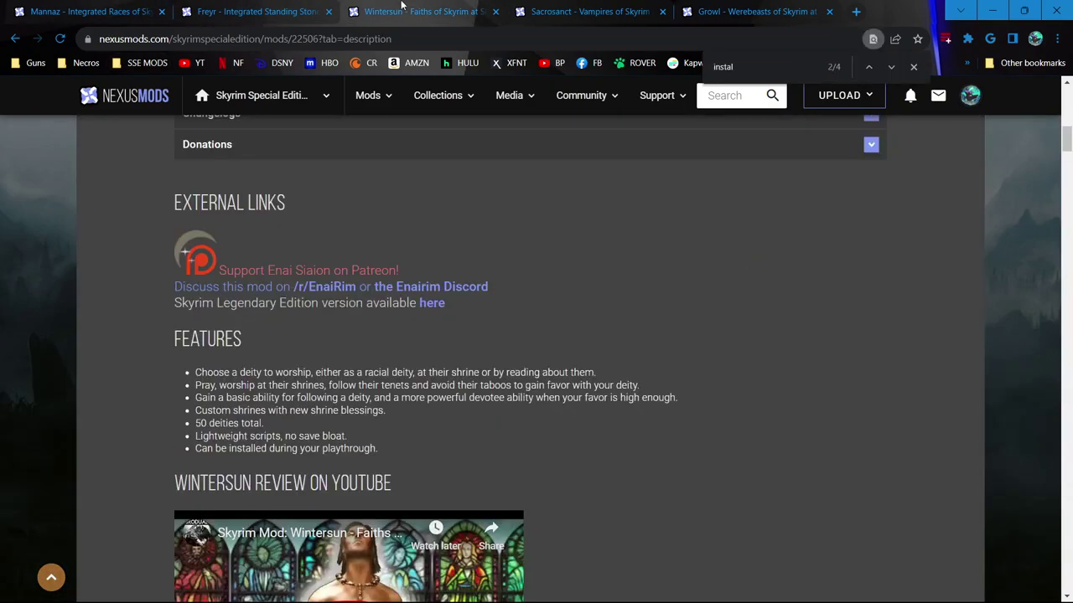
{"action": "left_click", "coordinate": [566, 11]}
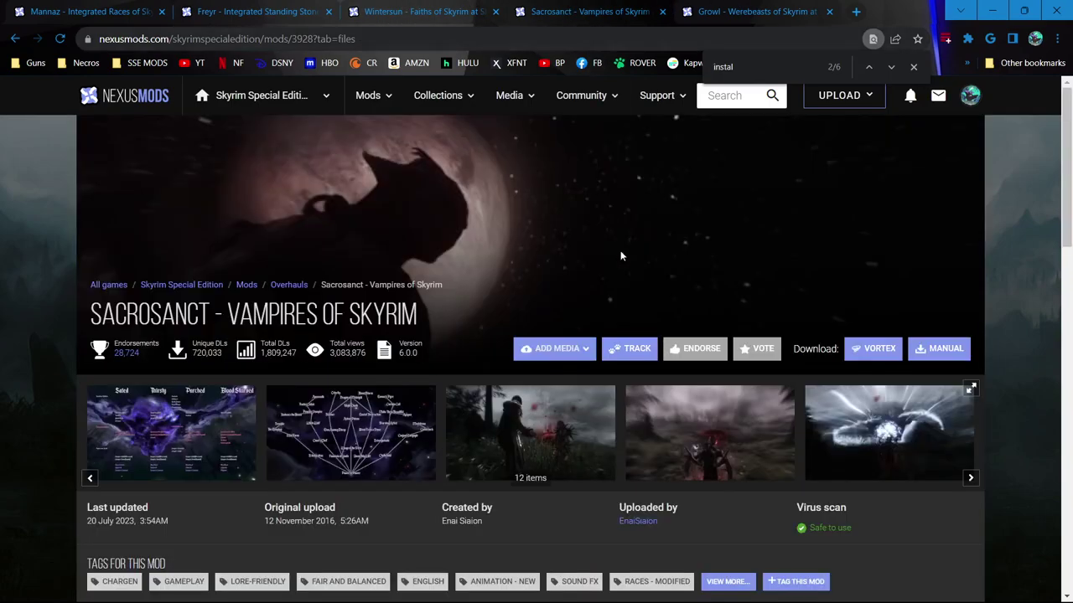
{"action": "scroll", "coordinate": [598, 467], "scroll_direction": "down", "scroll_amount": 1}
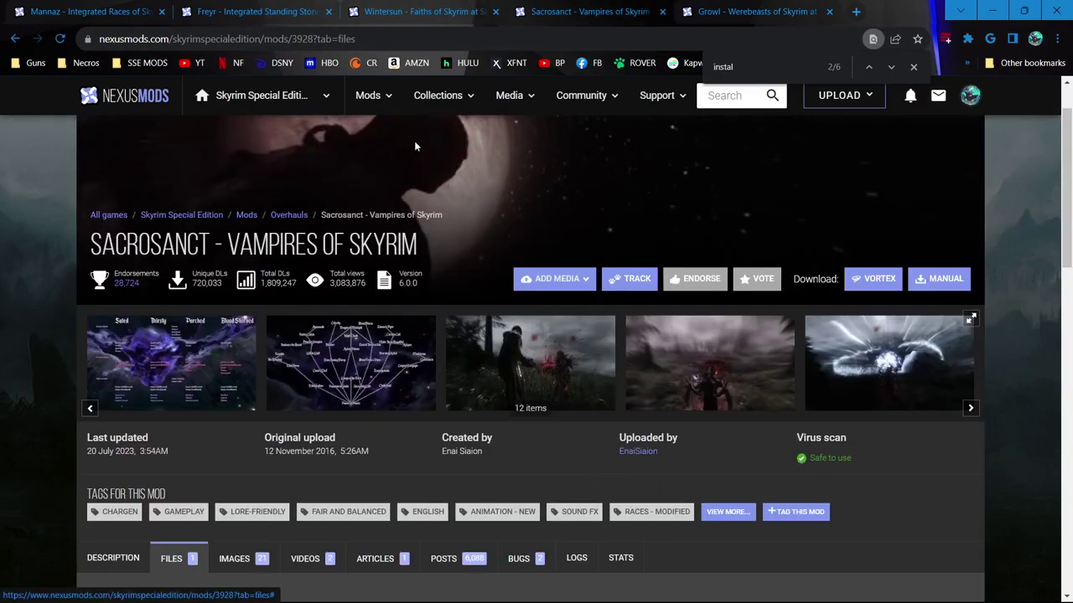
{"action": "left_click", "coordinate": [125, 10]}
{"action": "scroll", "coordinate": [309, 272], "scroll_direction": "down", "scroll_amount": 1}
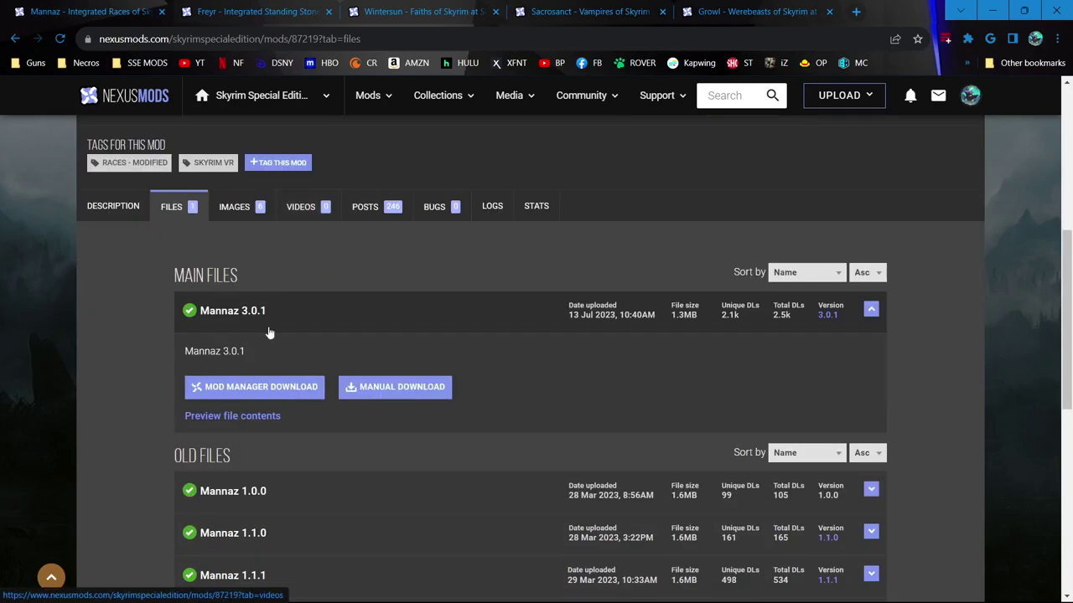
Step: From the Skyrim bookmarks, list the author's mods, sort them, and open Thunderchild
{"action": "left_click", "coordinate": [153, 65]}
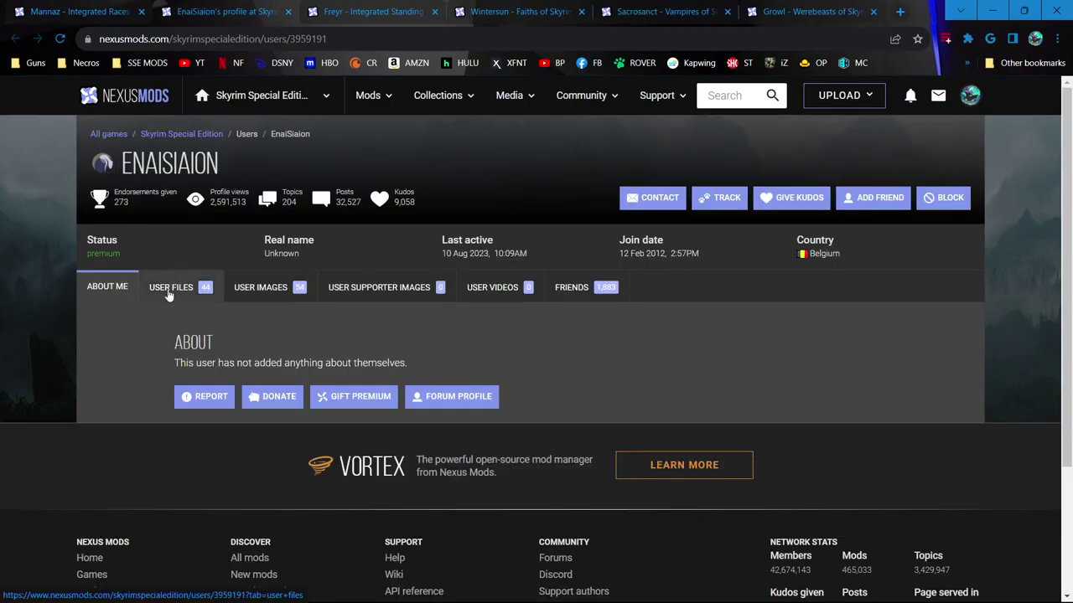
{"action": "left_click", "coordinate": [169, 287]}
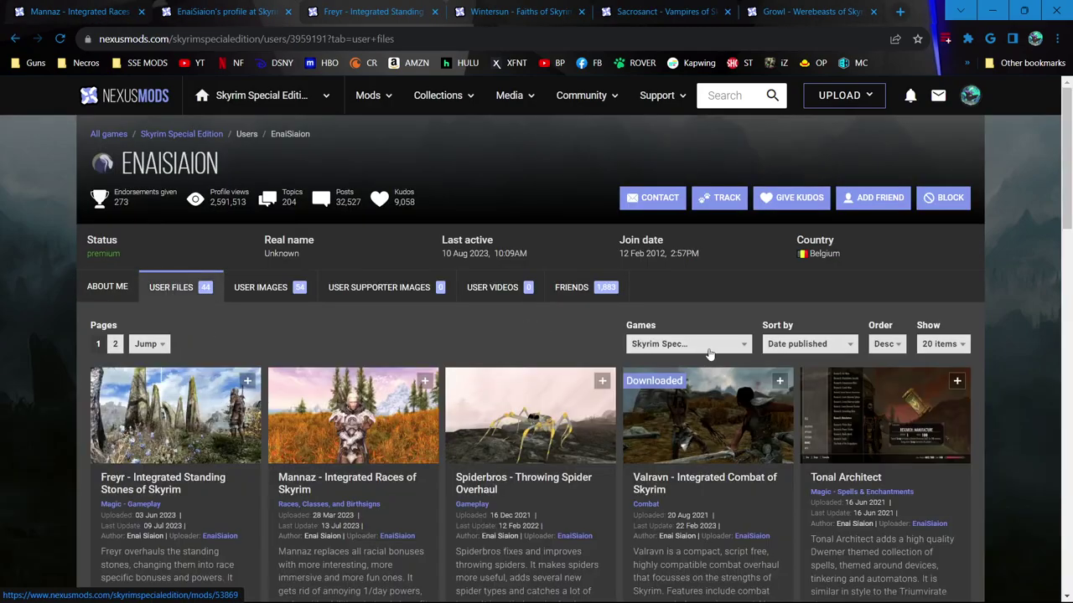
{"action": "left_click", "coordinate": [759, 347]}
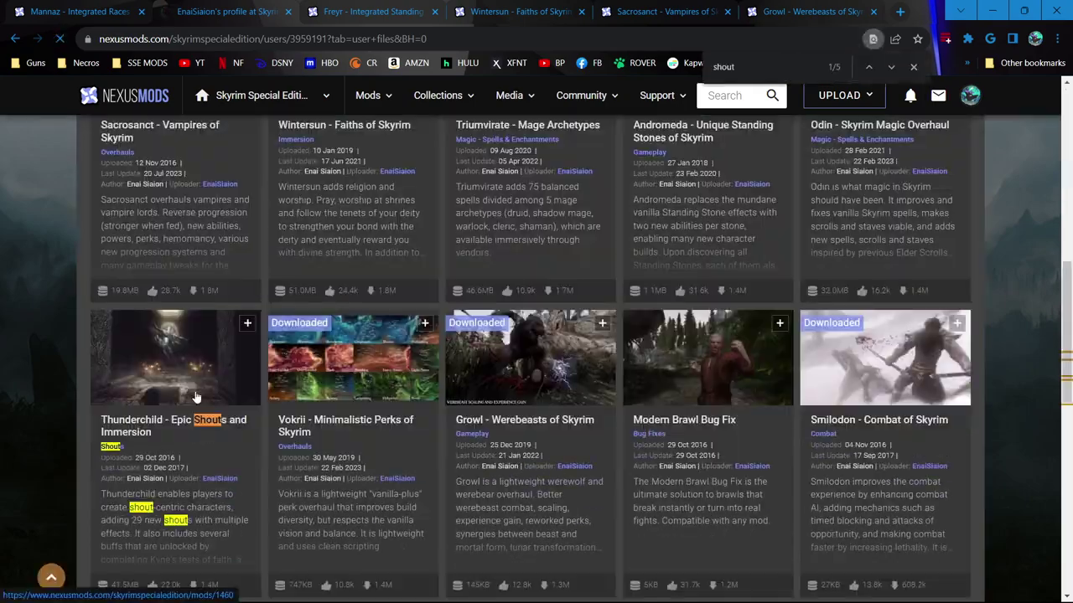
{"action": "left_click", "coordinate": [195, 396]}
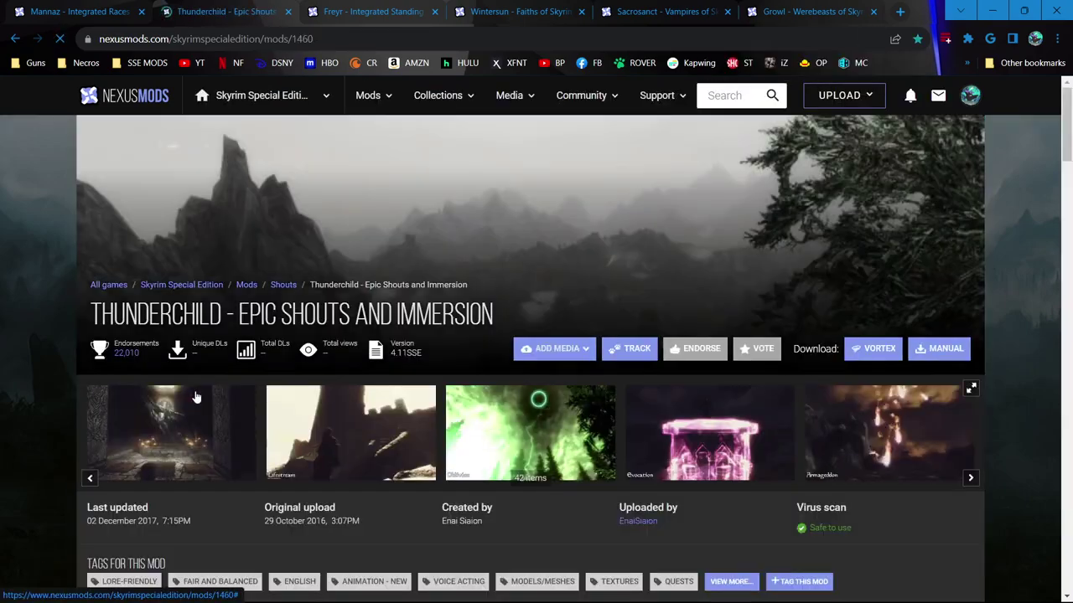
{"action": "scroll", "coordinate": [195, 391], "scroll_direction": "down", "scroll_amount": 3}
{"action": "scroll", "coordinate": [195, 390], "scroll_direction": "up", "scroll_amount": 1}
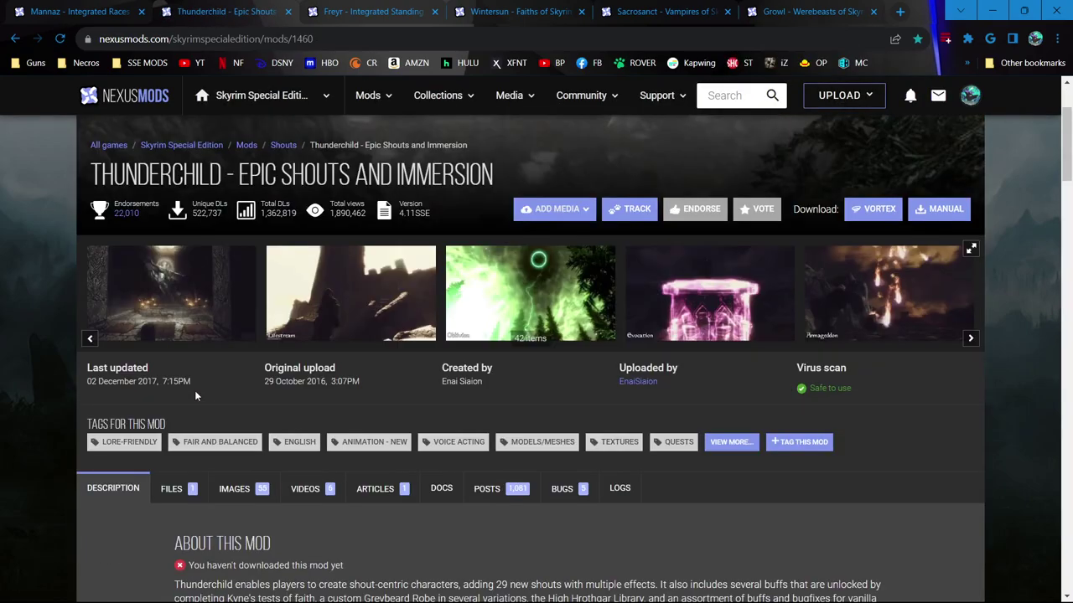
Step: Search mods for 'shout', sort results by downloads, and open Thunderchild
{"action": "left_click", "coordinate": [724, 95]}
{"action": "type", "text": "shout"}
{"action": "key", "text": "Return"}
{"action": "left_click", "coordinate": [732, 301]}
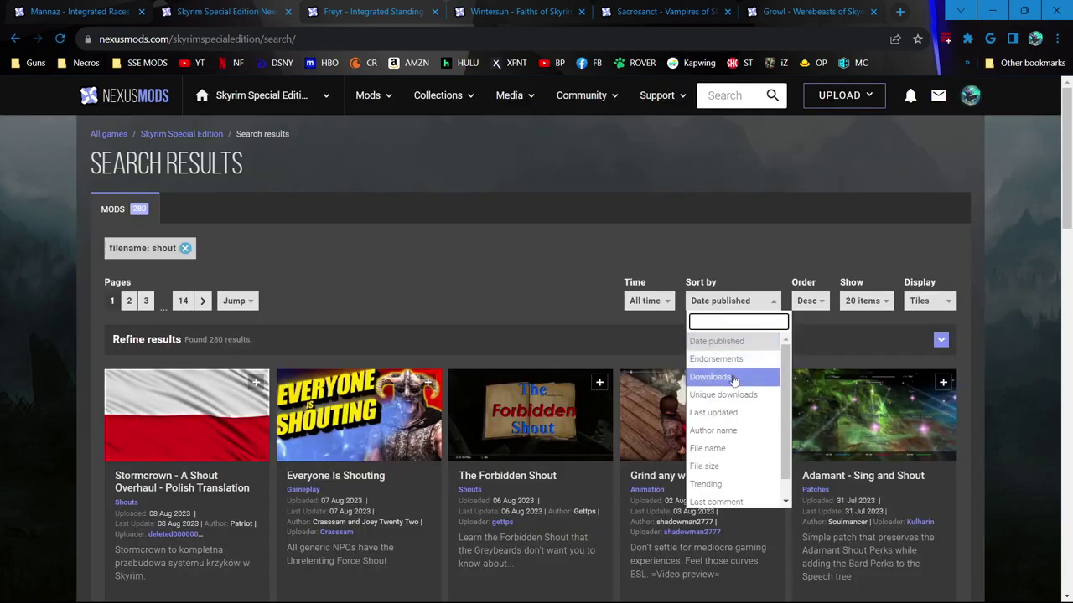
{"action": "left_click", "coordinate": [732, 377]}
{"action": "left_click", "coordinate": [233, 320]}
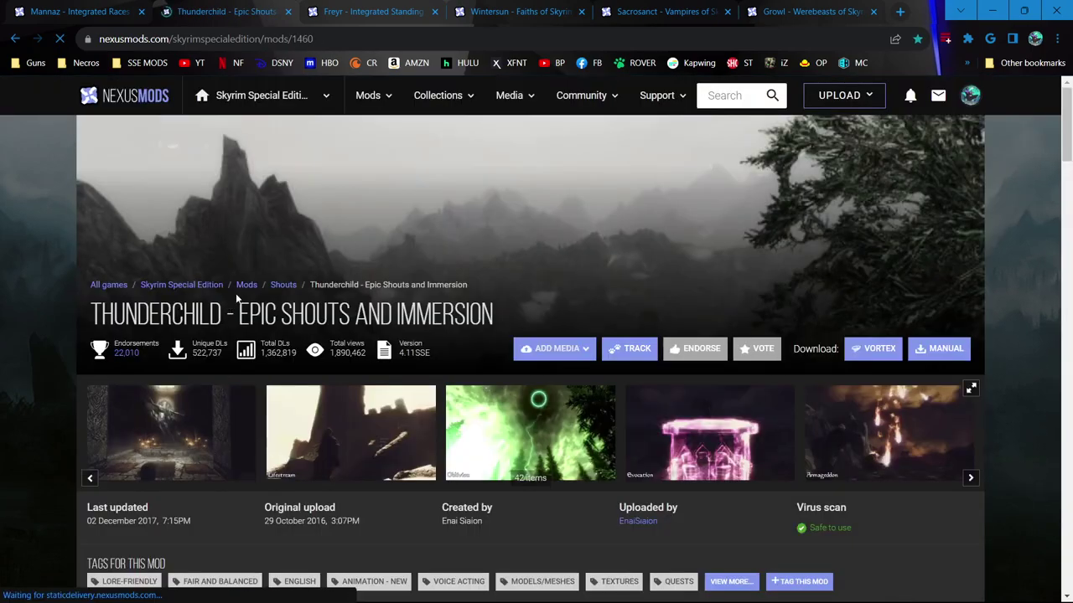
Step: Search the Thunderchild page for 'instal' to find installation notes
{"action": "scroll", "coordinate": [240, 320], "scroll_direction": "down", "scroll_amount": 5}
{"action": "key", "text": "ctrl+f"}
{"action": "type", "text": "instal"}
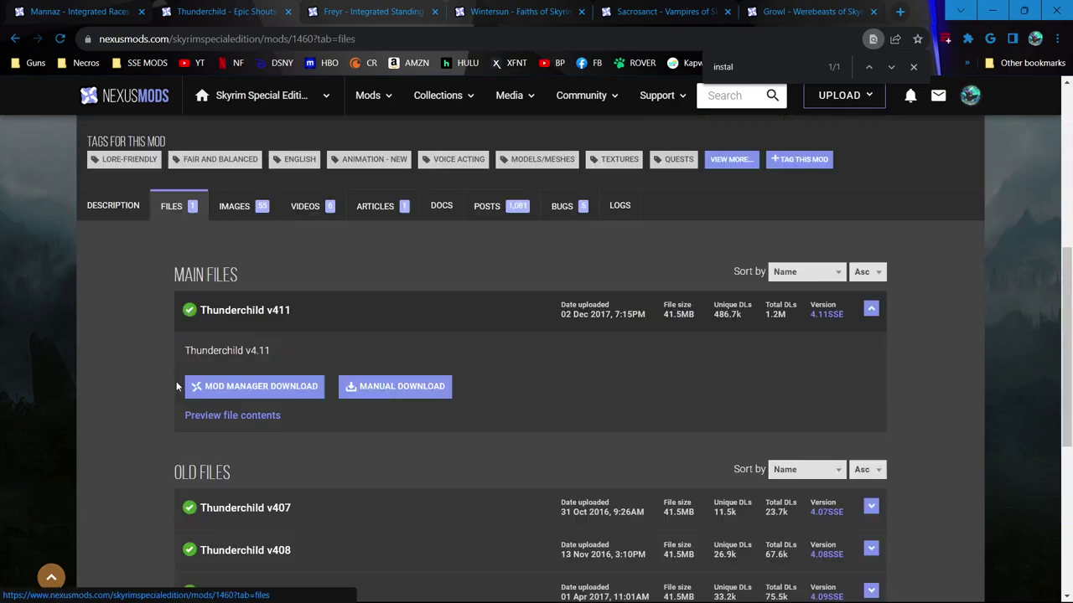
{"action": "scroll", "coordinate": [169, 347], "scroll_direction": "up", "scroll_amount": 5}
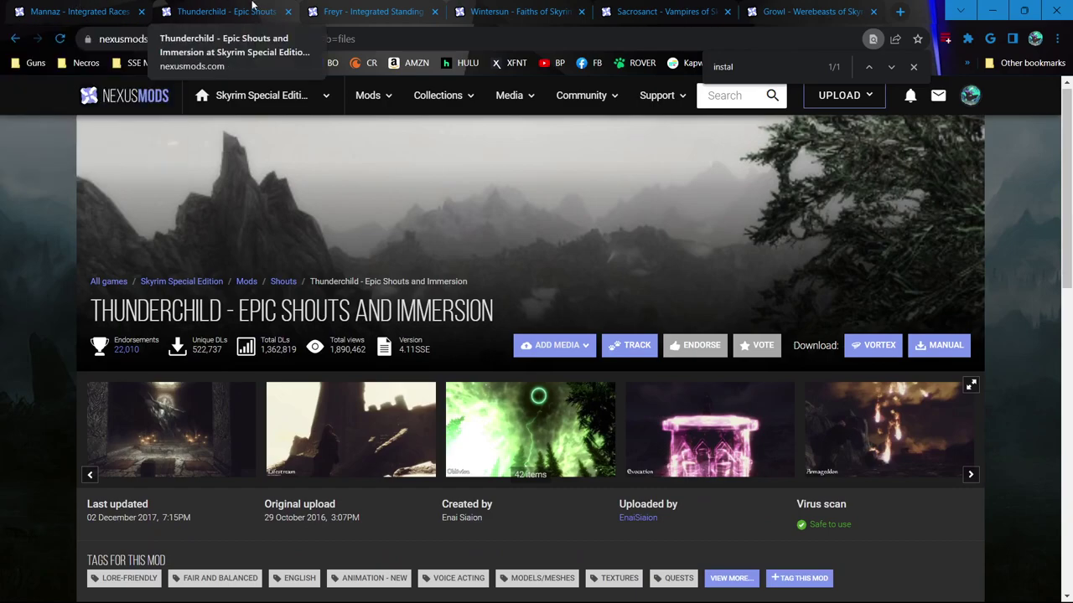
Step: Return to Thunderchild's Files via the Back history and briefly glance at Mannaz
{"action": "right_click", "coordinate": [15, 40]}
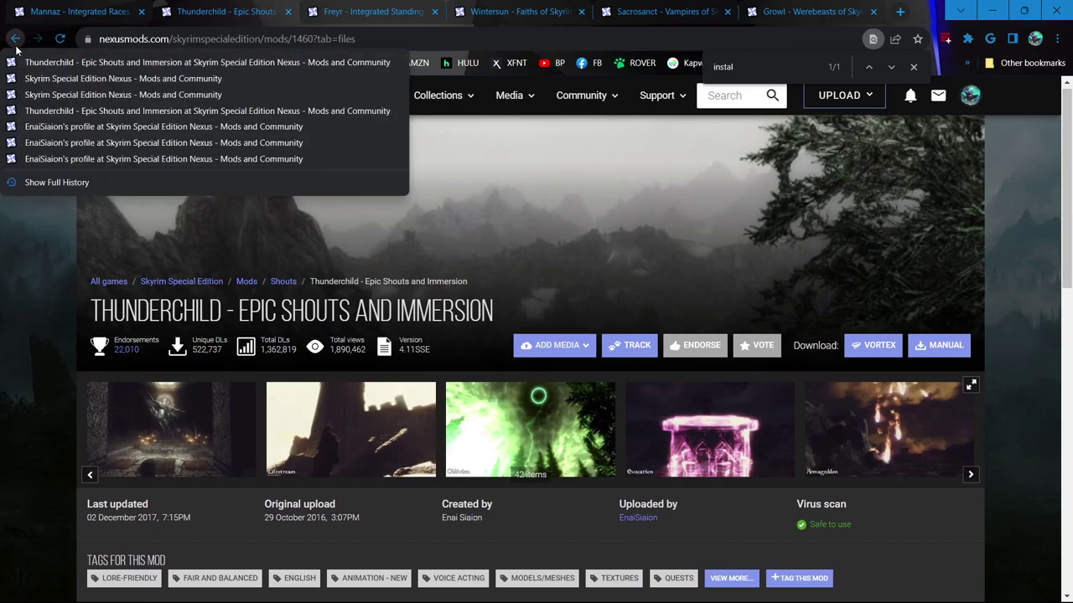
{"action": "left_click", "coordinate": [50, 62]}
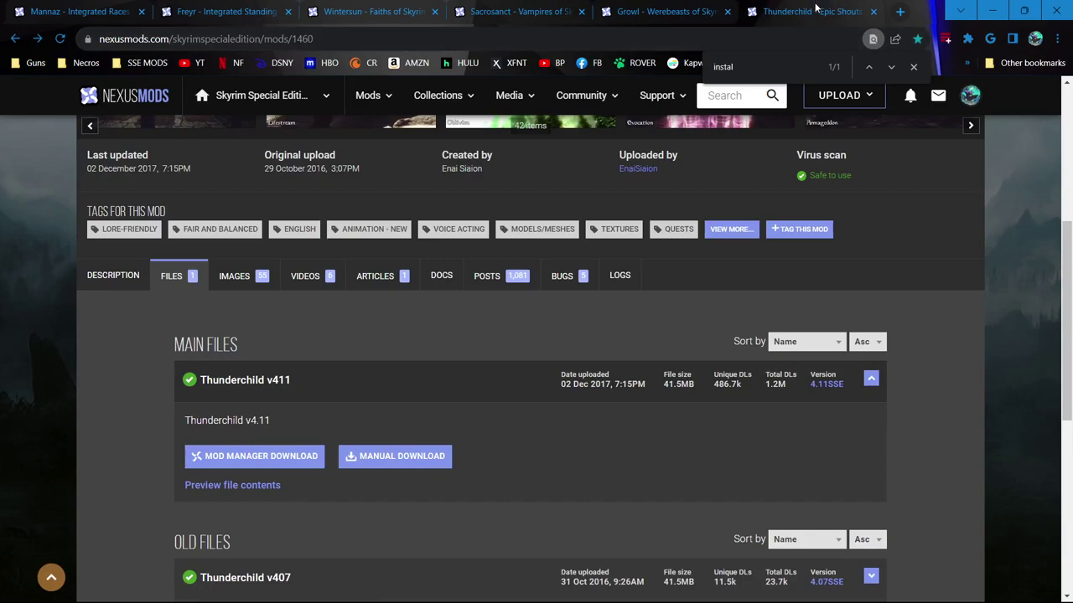
{"action": "left_click", "coordinate": [117, 10]}
{"action": "left_click", "coordinate": [784, 15]}
{"action": "scroll", "coordinate": [676, 181], "scroll_direction": "up", "scroll_amount": 4}
{"action": "scroll", "coordinate": [612, 367], "scroll_direction": "down", "scroll_amount": 3}
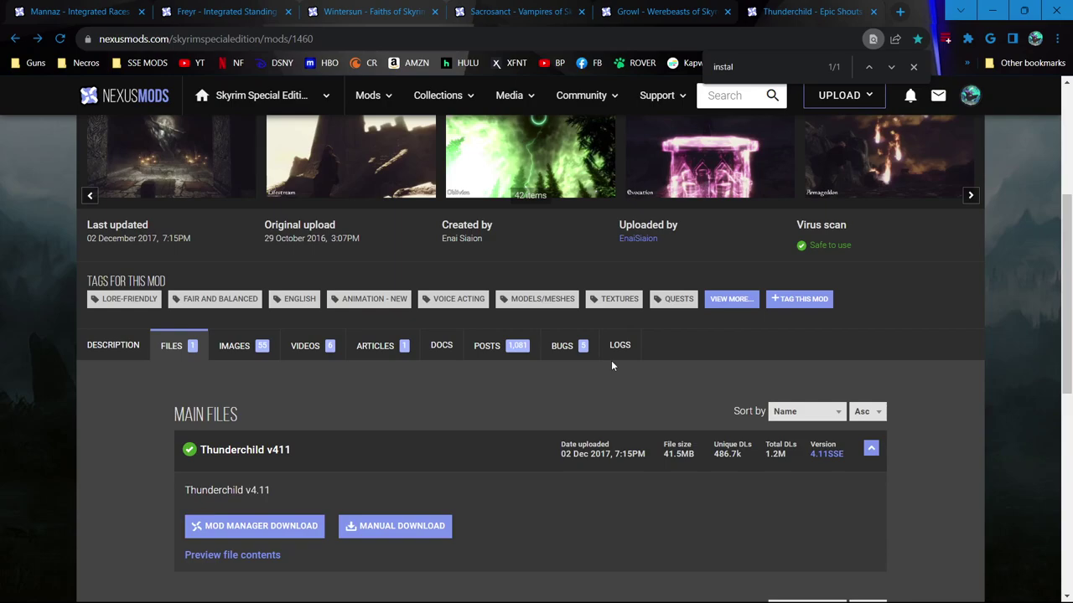
Step: Send Mannaz 3.0.1 to the mod manager and close its tab
{"action": "scroll", "coordinate": [611, 360], "scroll_direction": "up", "scroll_amount": 10}
{"action": "left_click", "coordinate": [33, 9]}
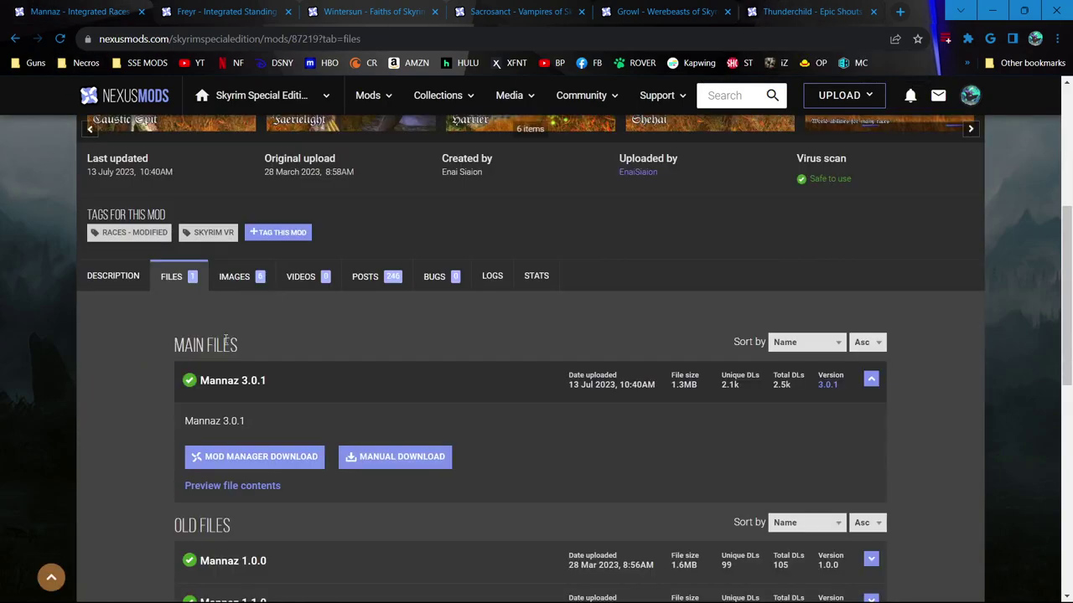
{"action": "scroll", "coordinate": [207, 345], "scroll_direction": "down", "scroll_amount": 1}
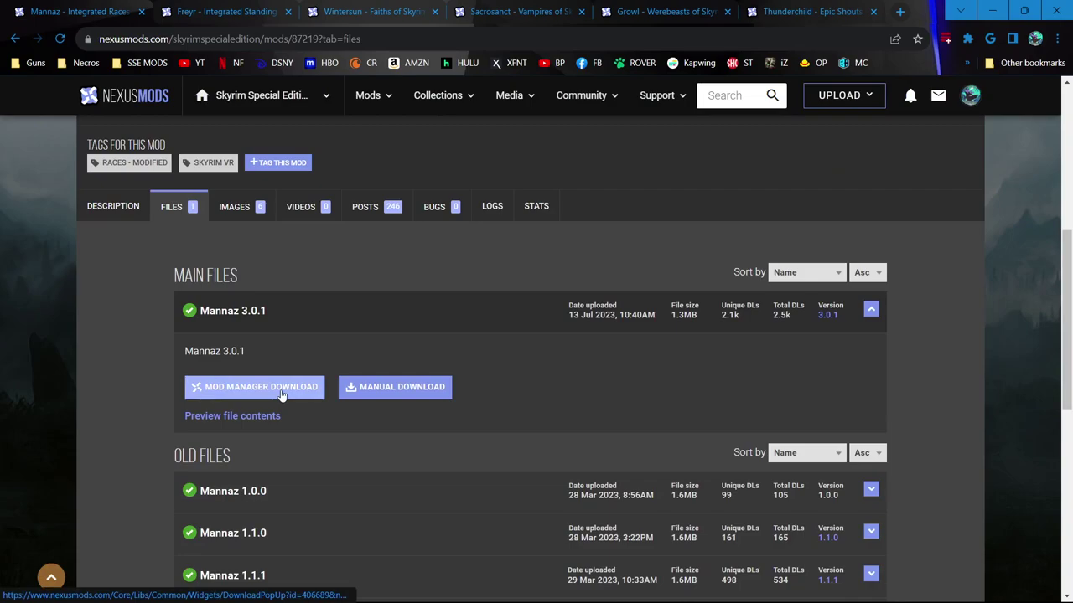
{"action": "left_click", "coordinate": [285, 388]}
{"action": "key", "text": "ctrl+w"}
Step: Send Freyr 1.2.0 and Wintersun 3.2.0 to the mod manager, closing each tab
{"action": "scroll", "coordinate": [282, 402], "scroll_direction": "down", "scroll_amount": 2}
{"action": "scroll", "coordinate": [243, 408], "scroll_direction": "up", "scroll_amount": 2}
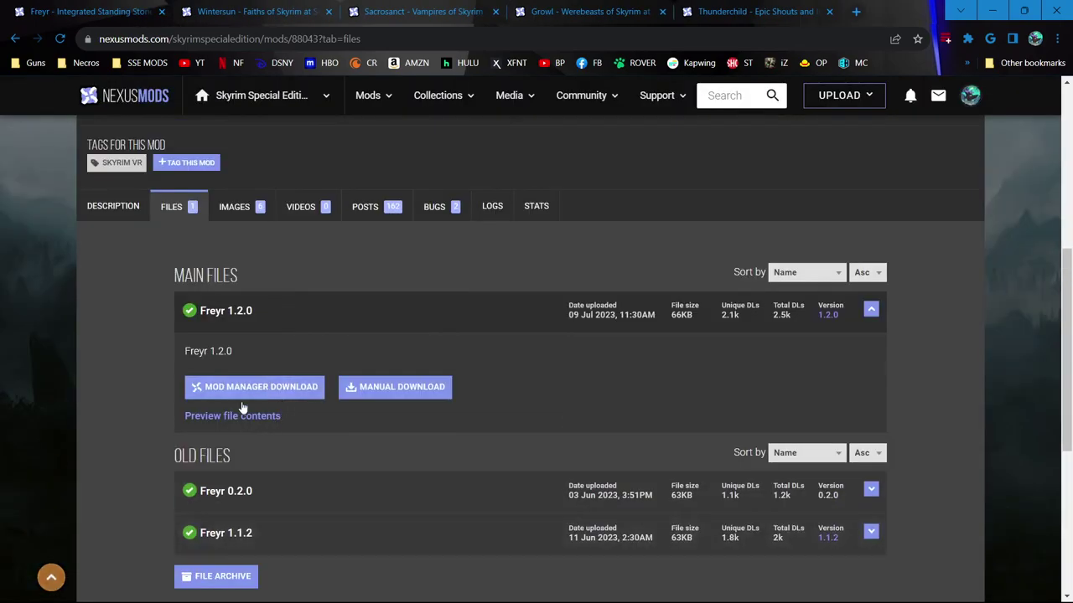
{"action": "left_click", "coordinate": [252, 386]}
{"action": "left_click", "coordinate": [239, 281]}
{"action": "left_click", "coordinate": [162, 11]}
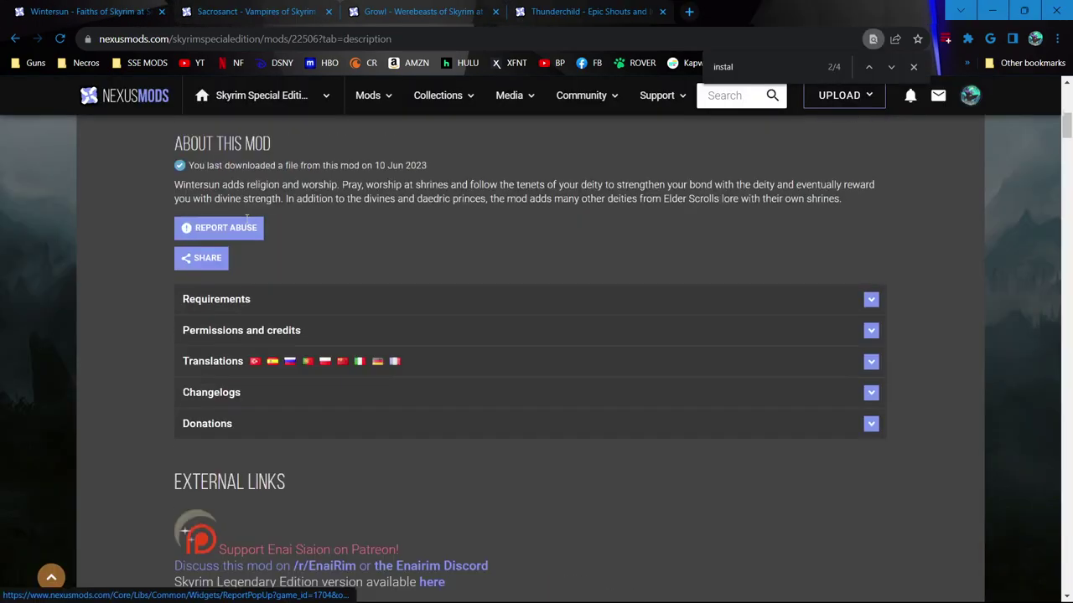
{"action": "scroll", "coordinate": [213, 255], "scroll_direction": "up", "scroll_amount": 3}
{"action": "left_click", "coordinate": [172, 368]}
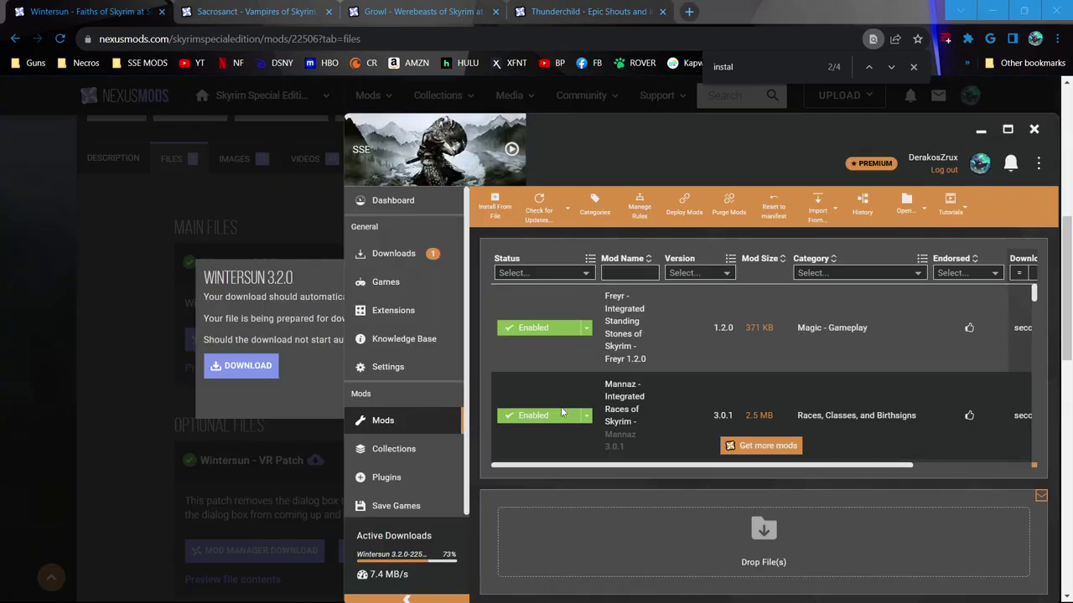
{"action": "left_click", "coordinate": [161, 11]}
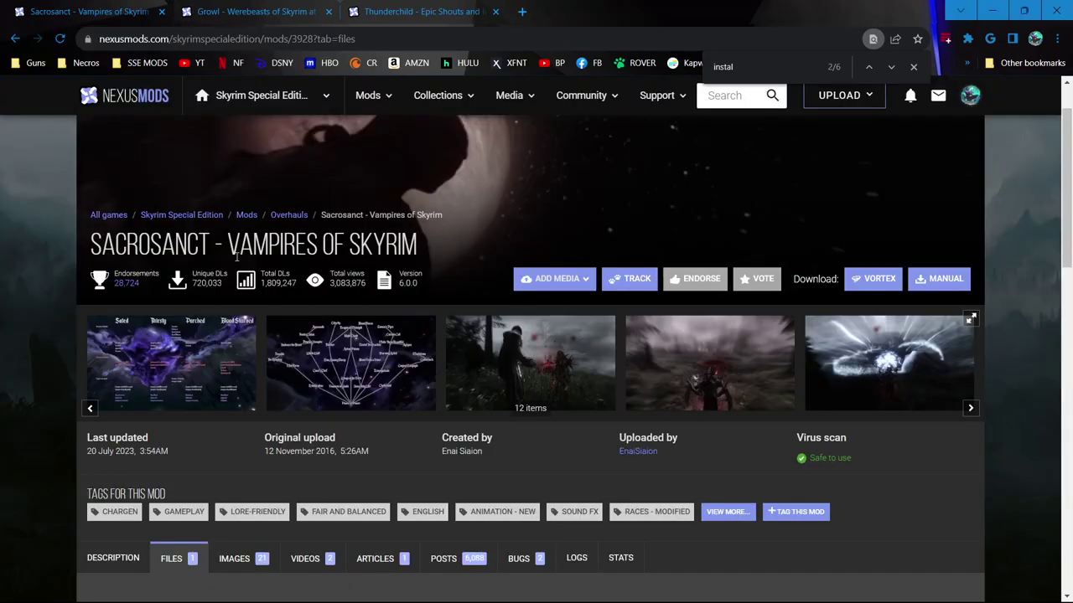
Step: Close Sacrosanct, send Growl 3.0.0 and Thunderchild v411 to the mod manager
{"action": "scroll", "coordinate": [232, 320], "scroll_direction": "down", "scroll_amount": 2}
{"action": "key", "text": "ctrl+w"}
{"action": "left_click", "coordinate": [256, 529]}
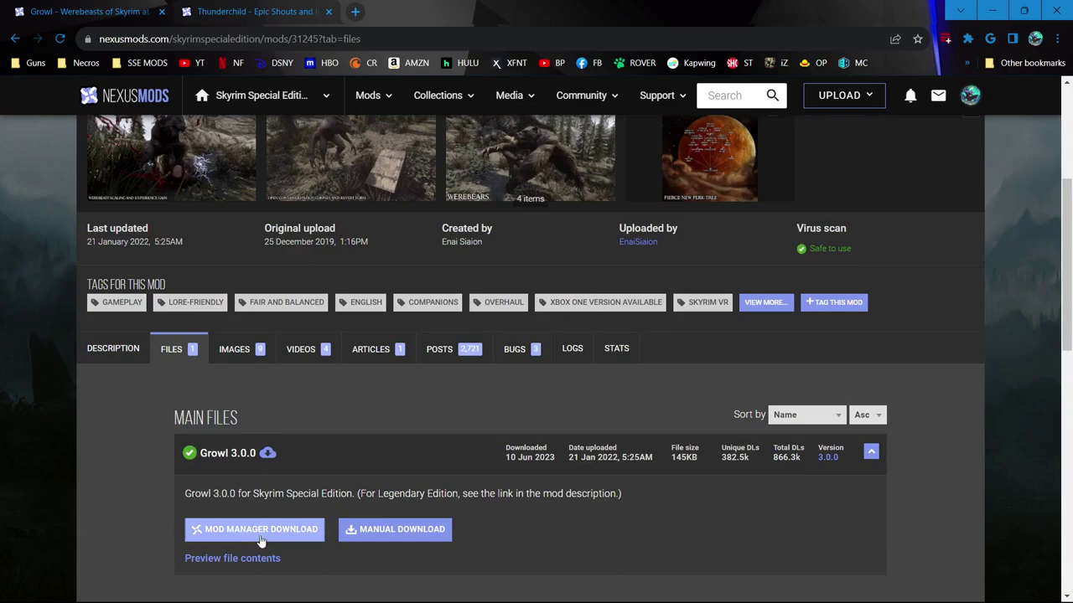
{"action": "key", "text": "ctrl+w"}
{"action": "scroll", "coordinate": [196, 435], "scroll_direction": "down", "scroll_amount": 2}
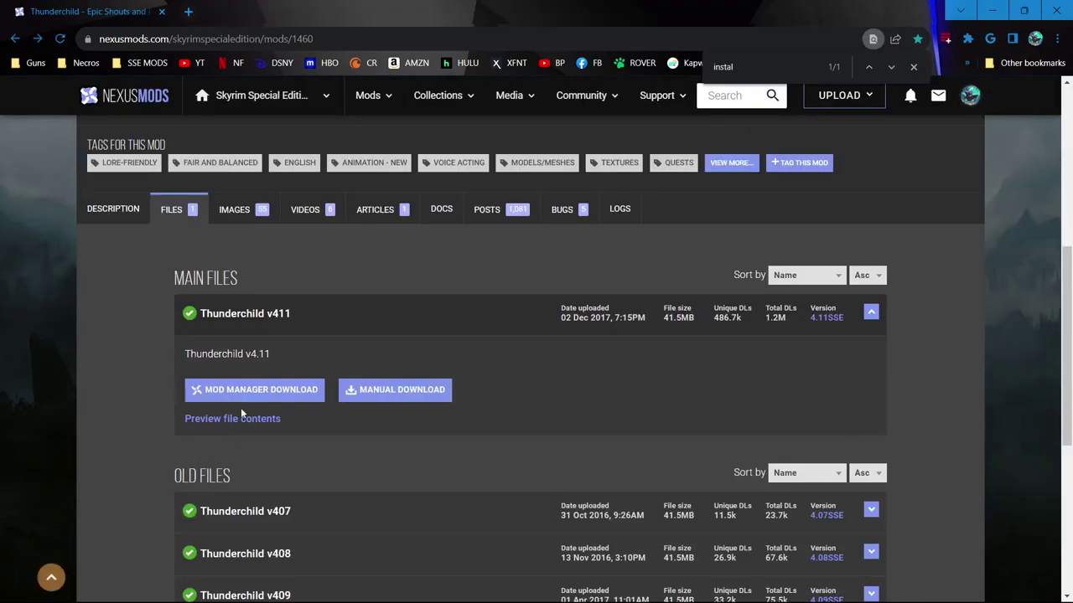
{"action": "left_click", "coordinate": [248, 395]}
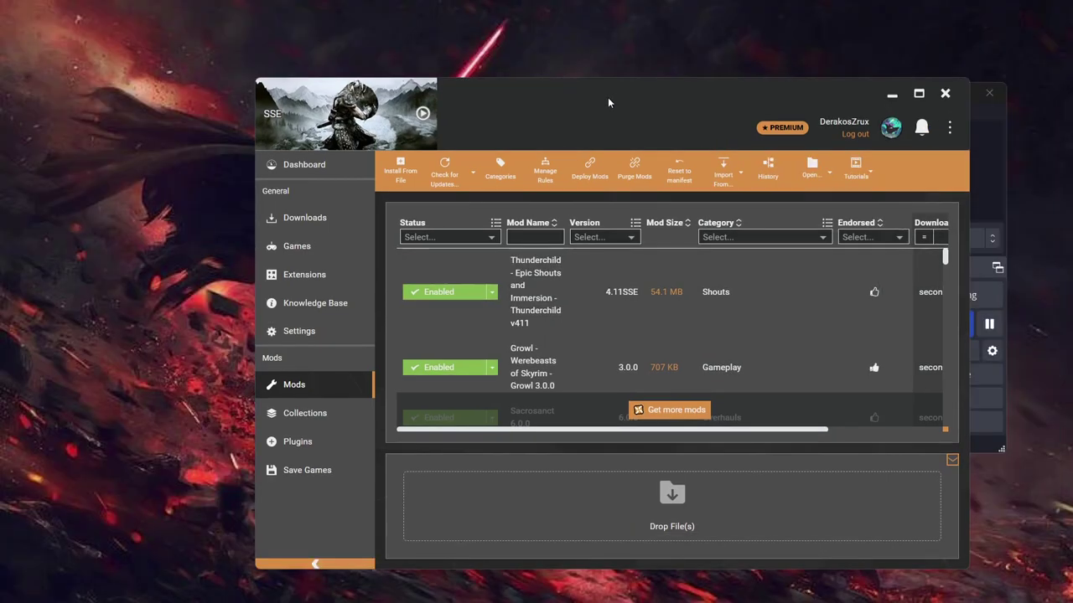
{"action": "scroll", "coordinate": [598, 304], "scroll_direction": "down", "scroll_amount": 5}
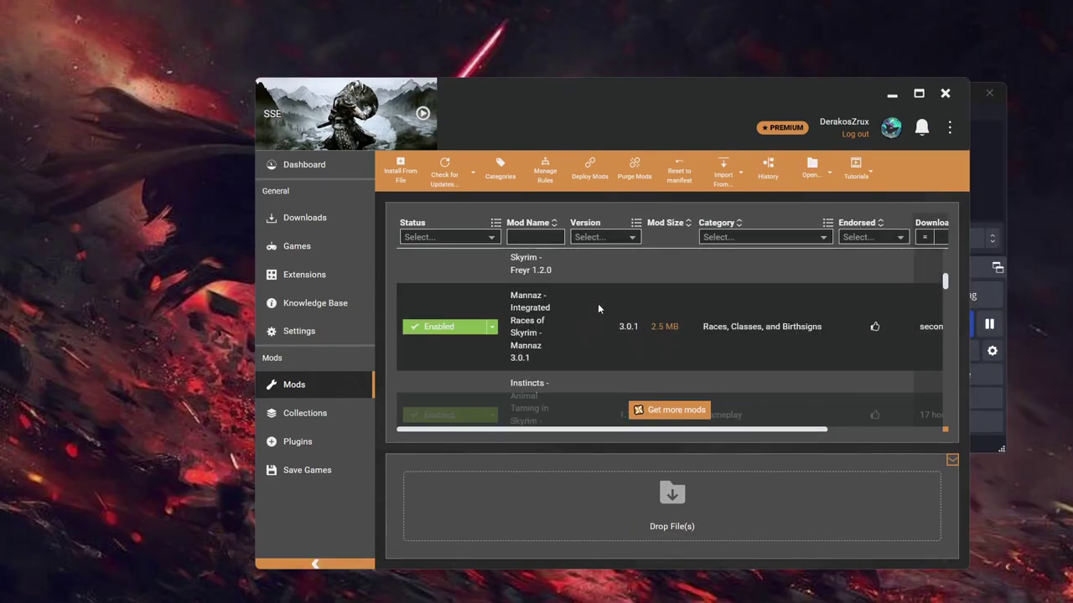
{"action": "scroll", "coordinate": [595, 365], "scroll_direction": "up", "scroll_amount": 1}
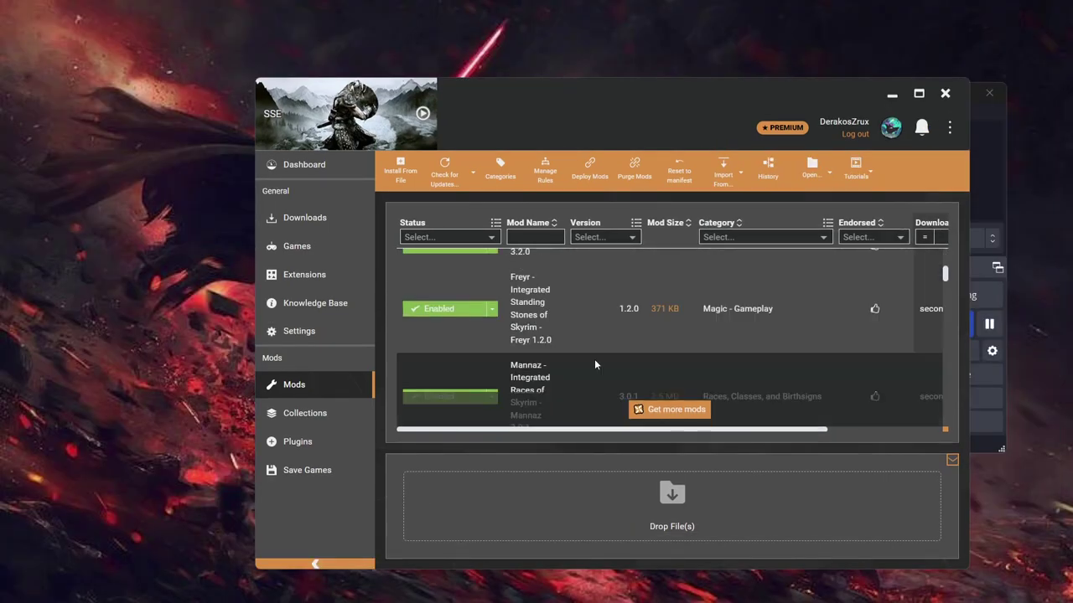
{"action": "scroll", "coordinate": [595, 365], "scroll_direction": "down", "scroll_amount": 1}
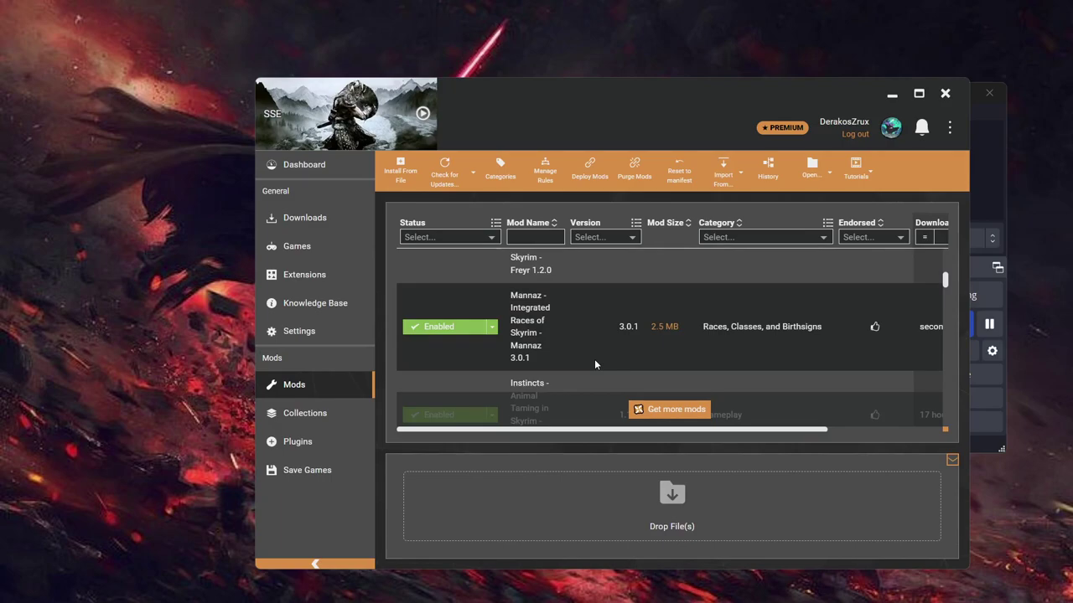
{"action": "scroll", "coordinate": [594, 359], "scroll_direction": "up", "scroll_amount": 5}
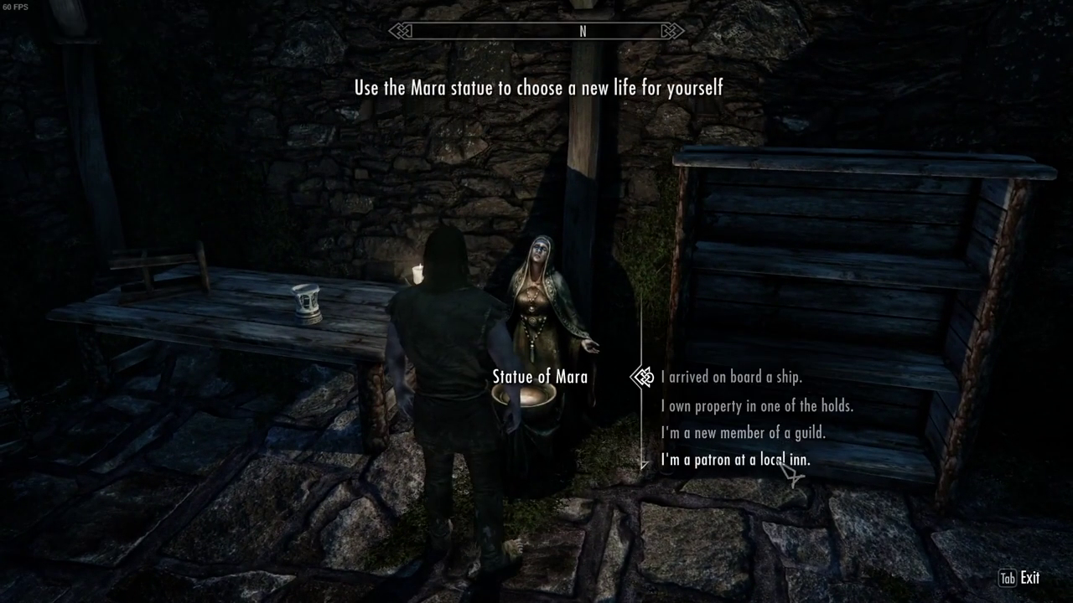
Step: Begin the new life as a patron at a local inn
{"action": "left_click", "coordinate": [805, 462]}
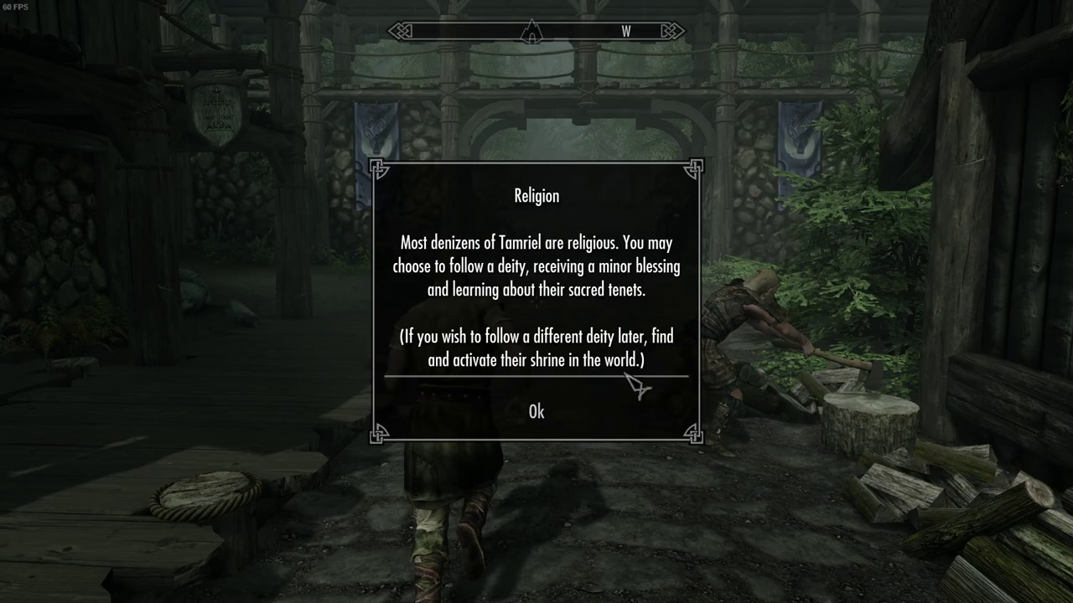
Step: Dismiss the Religion message and accept Shor as the character's deity
{"action": "left_click", "coordinate": [552, 413]}
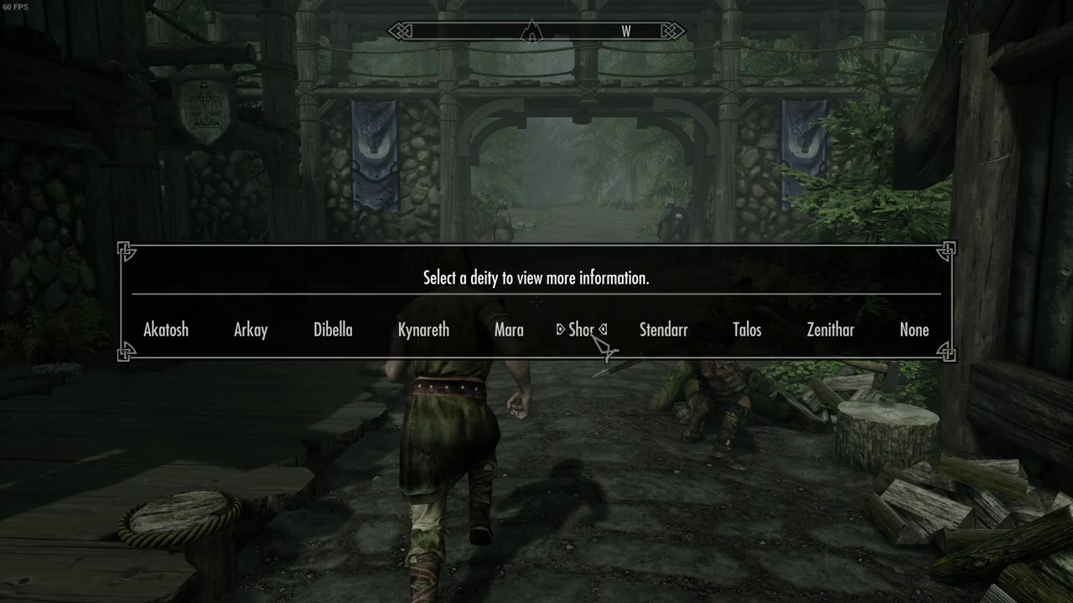
{"action": "left_click", "coordinate": [594, 332]}
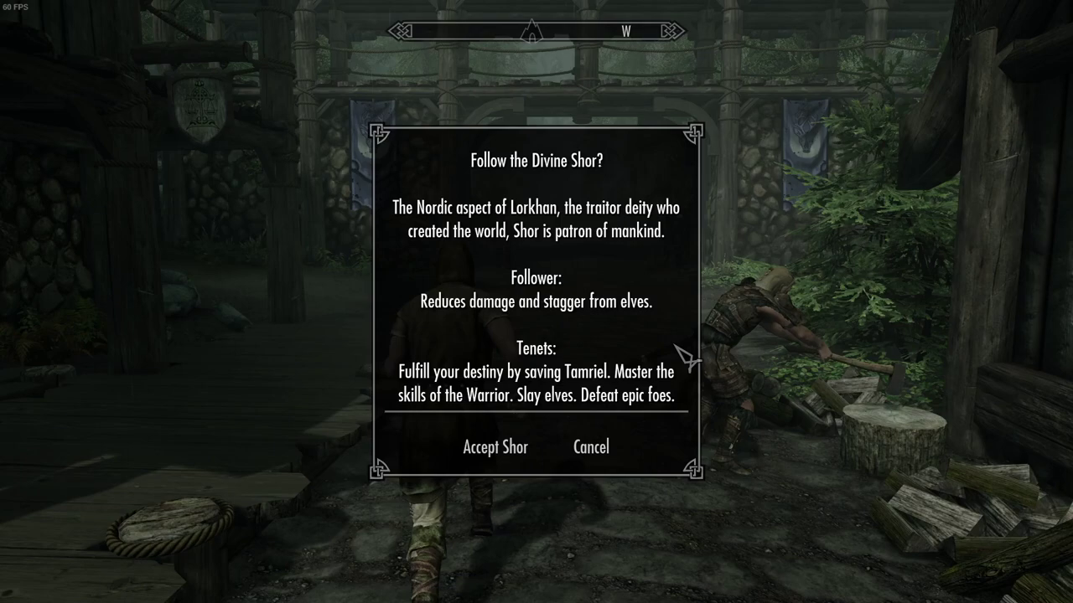
{"action": "left_click", "coordinate": [496, 447]}
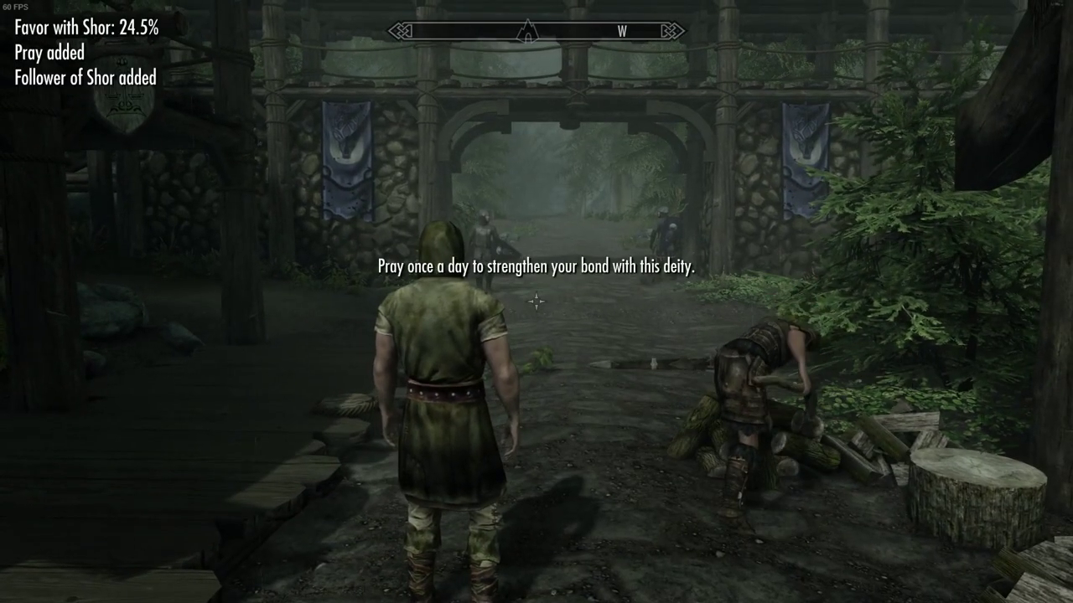
{"action": "key", "text": "Tab"}
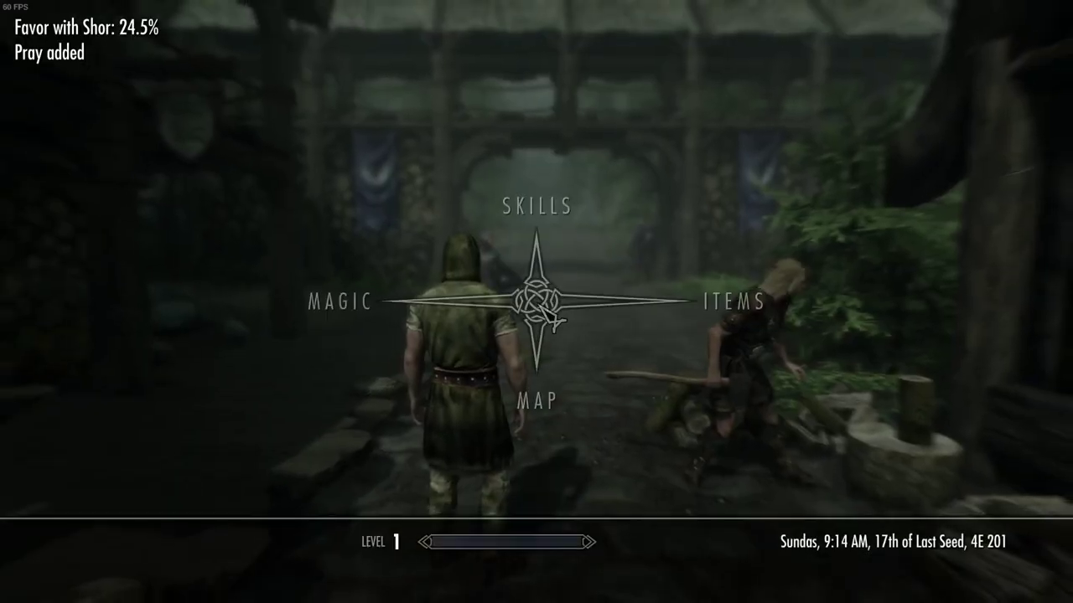
{"action": "key", "text": "a"}
{"action": "left_click", "coordinate": [409, 50]}
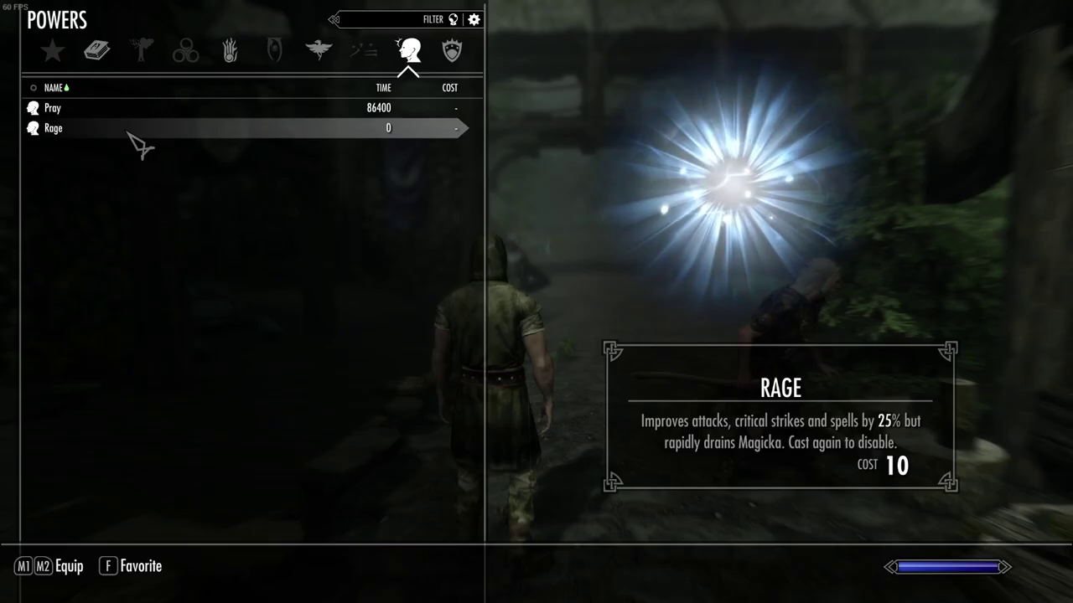
{"action": "key", "text": "Tab"}
{"action": "key", "text": "z"}
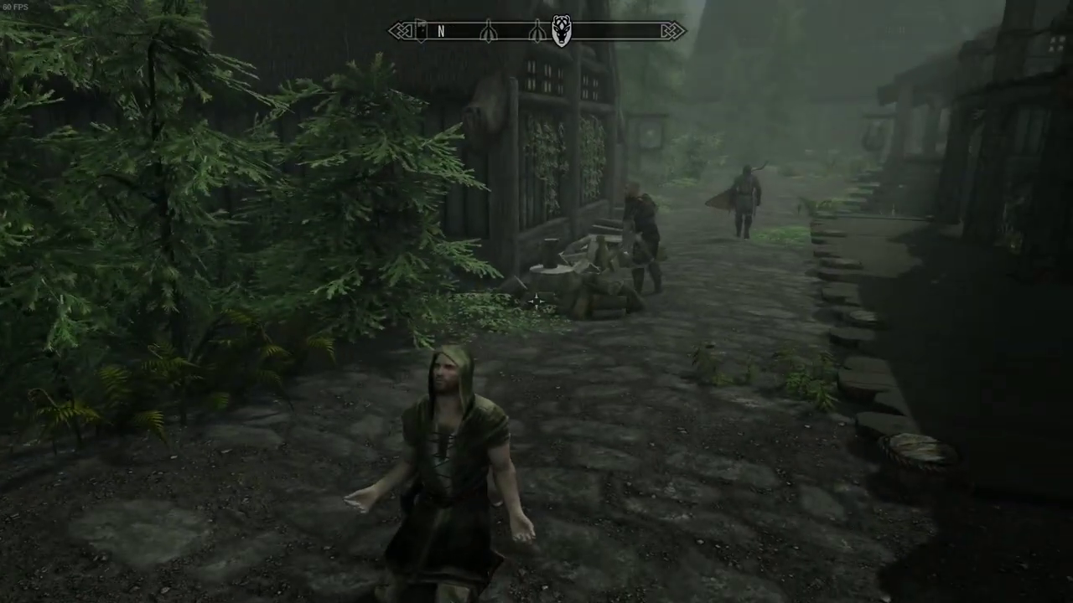
Step: Crouch into sneak facing the gate, with the Destruction school listing only Flames
{"action": "key", "text": "ctrl"}
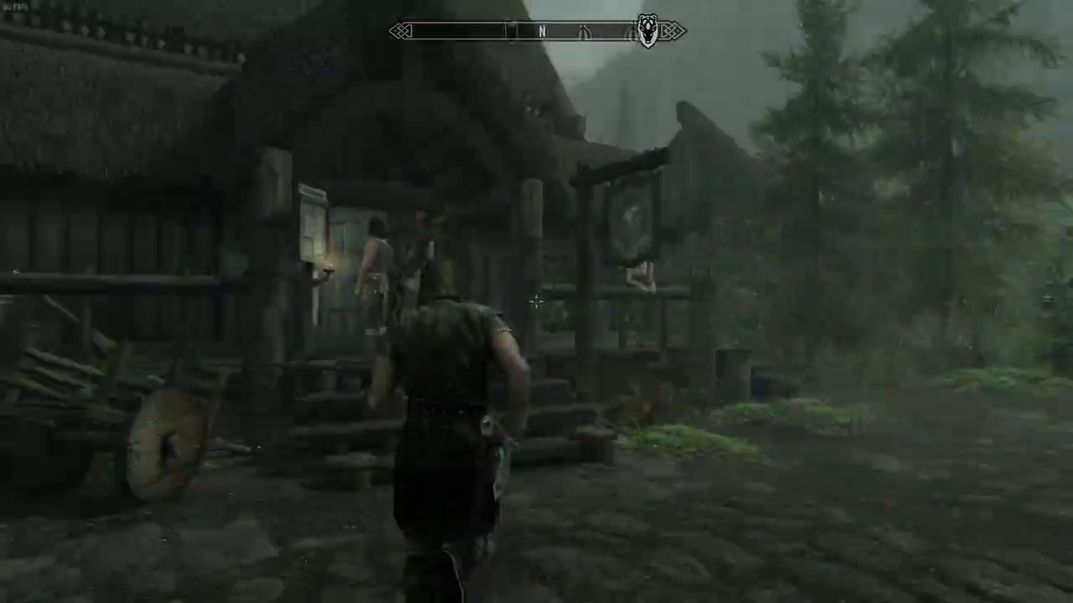
Step: Cast the favourited Rage power from the magic list
{"action": "key", "text": "a"}
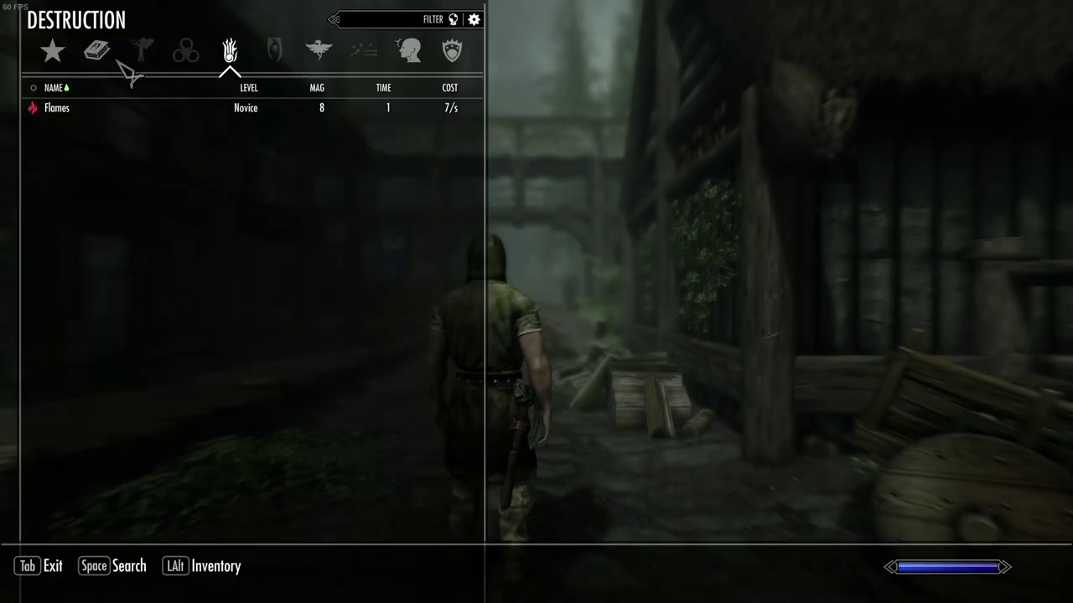
{"action": "key", "text": "Tab"}
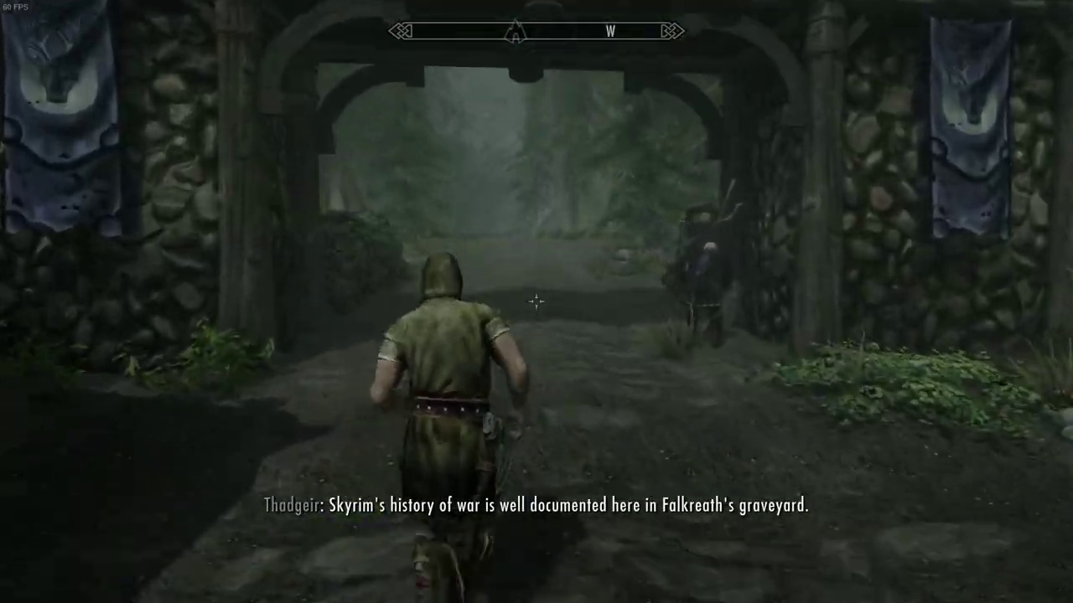
{"action": "left_click", "coordinate": [536, 301]}
Step: Run down the forest path swinging, then check Rage's description: 25% boost for 10 Magicka
{"action": "key", "text": "w"}
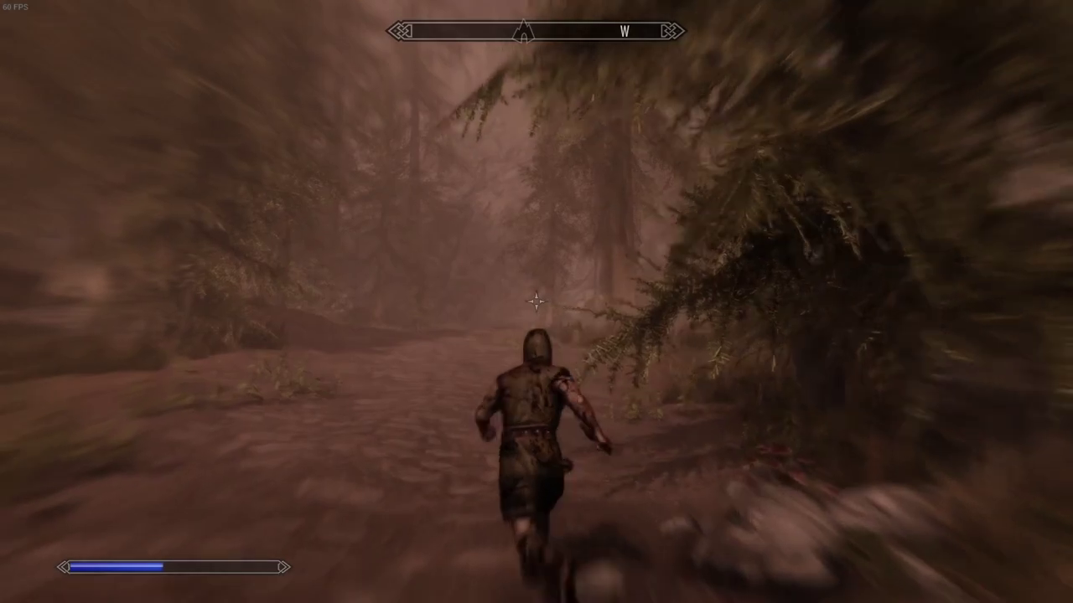
{"action": "left_click", "coordinate": [536, 302]}
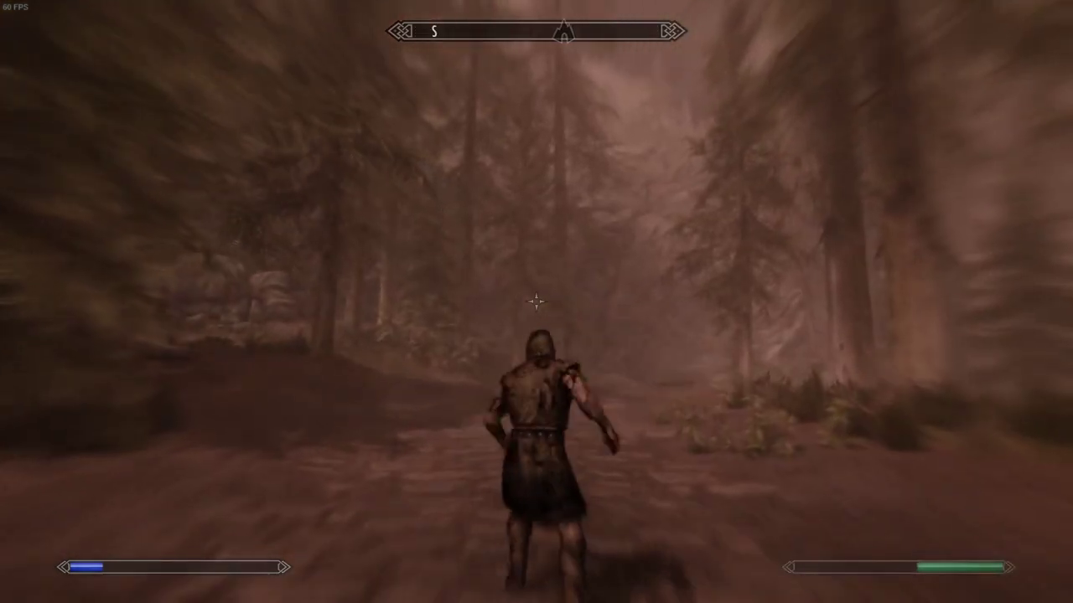
{"action": "key", "text": "Tab"}
{"action": "left_click", "coordinate": [326, 299]}
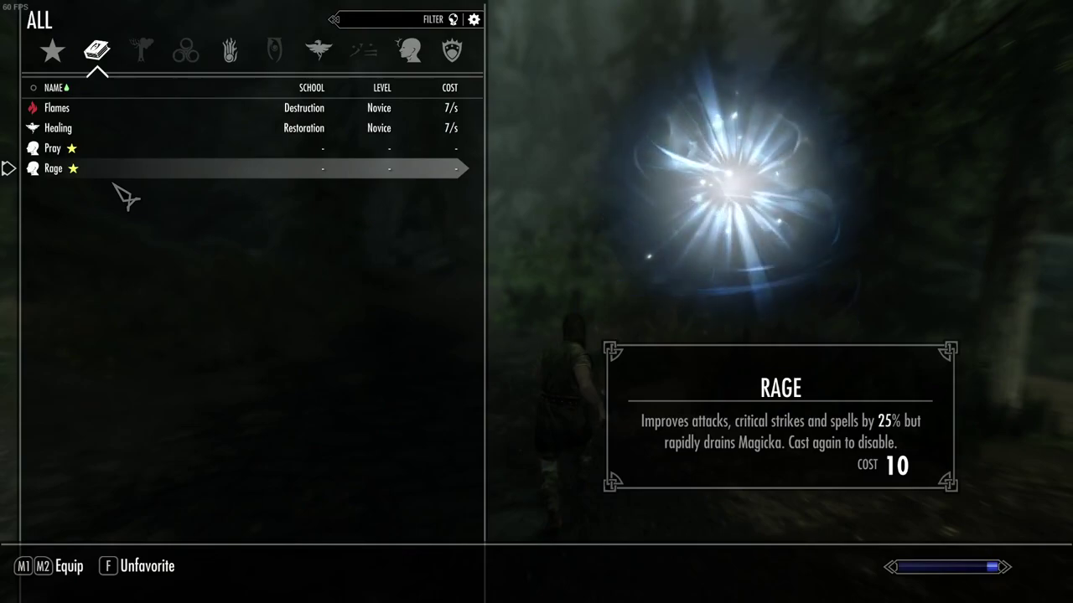
Step: Review the Follower of Shor active effects, the powers and Destruction spells, then leave the menu
{"action": "left_click", "coordinate": [451, 51]}
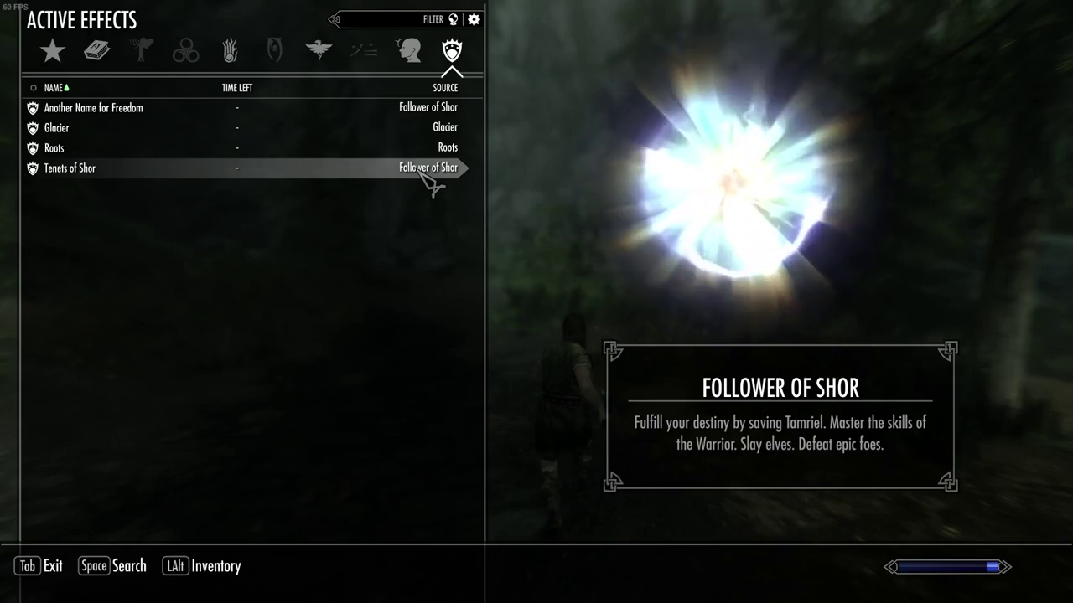
{"action": "left_click", "coordinate": [419, 63]}
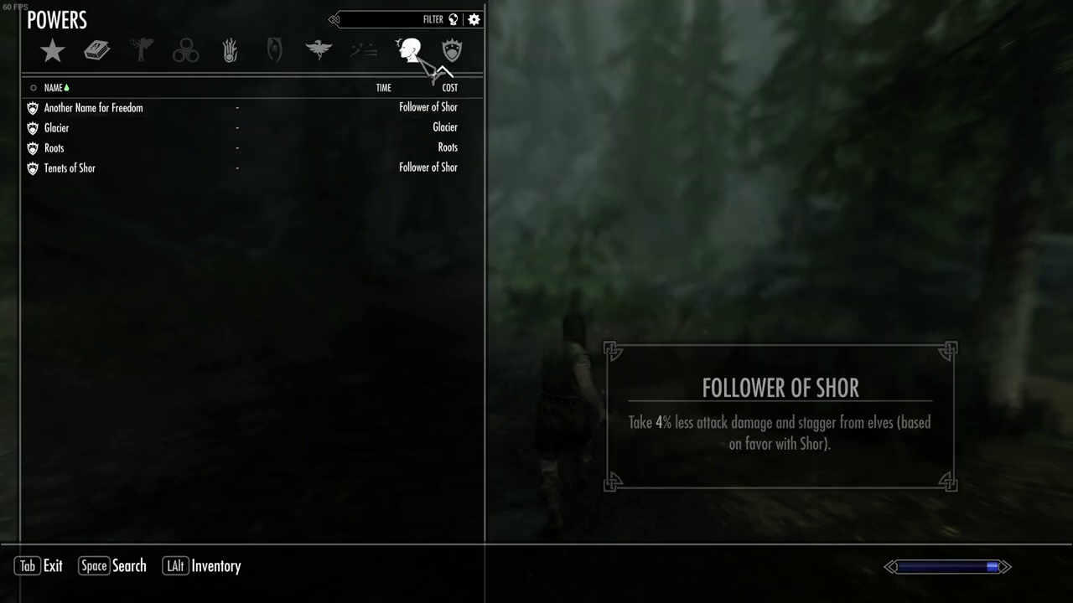
{"action": "left_click", "coordinate": [241, 66]}
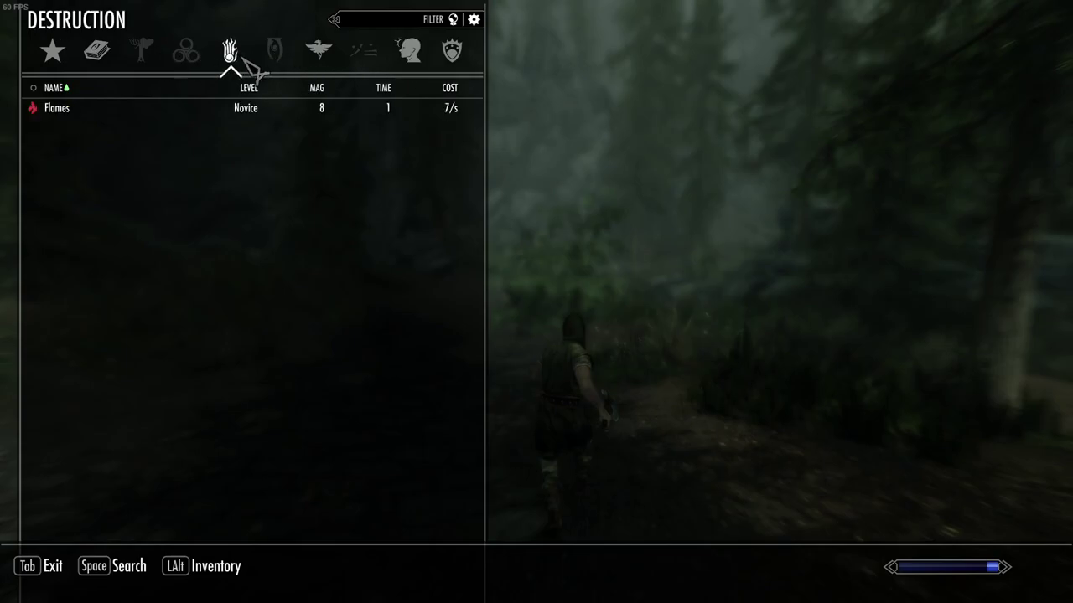
{"action": "key", "text": "Tab"}
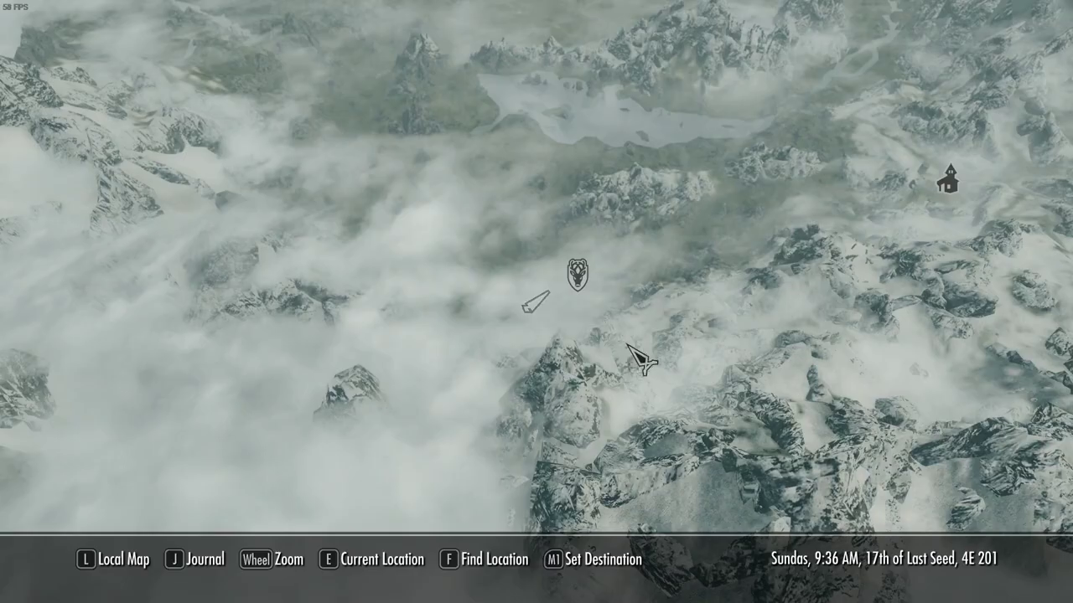
Step: Pan the world map to the large lake and mark a custom destination east of it
{"action": "scroll", "coordinate": [671, 223], "scroll_direction": "up", "scroll_amount": 2}
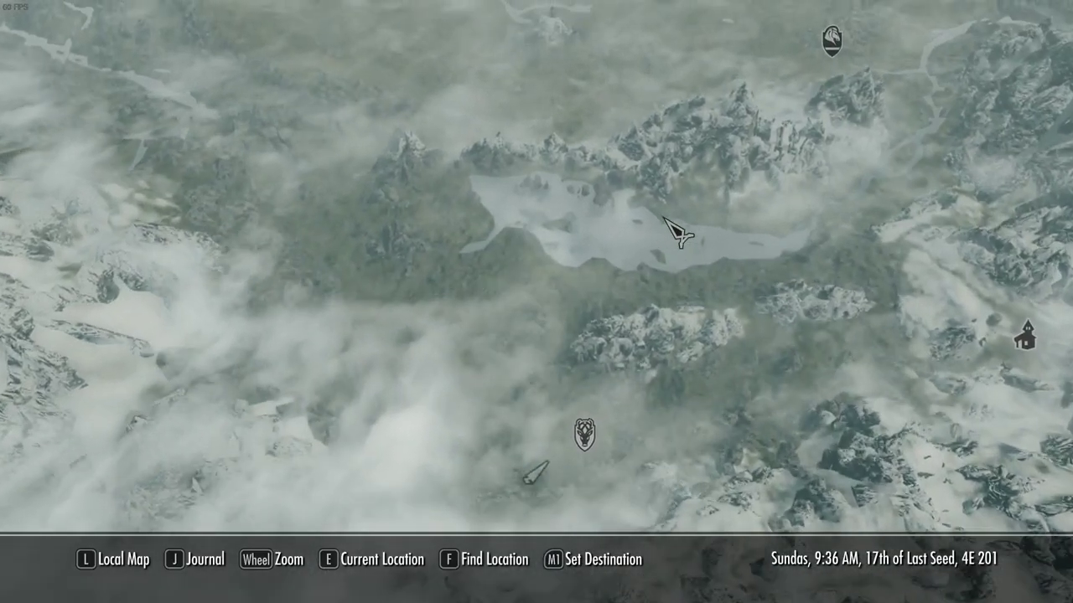
{"action": "scroll", "coordinate": [674, 230], "scroll_direction": "down", "scroll_amount": 1}
{"action": "key", "text": "w"}
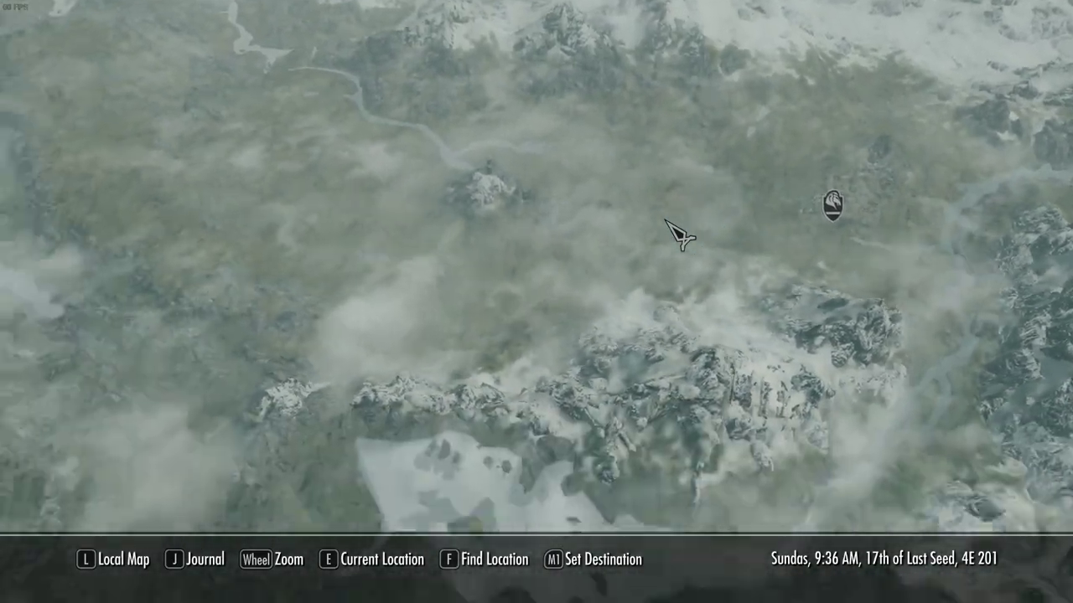
{"action": "key", "text": "s"}
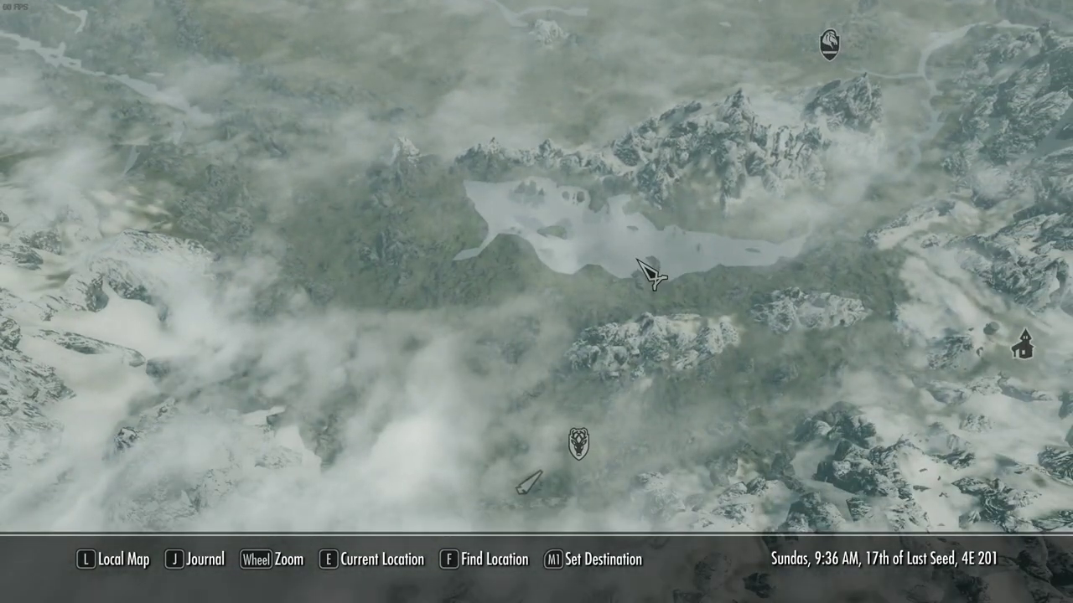
{"action": "scroll", "coordinate": [652, 295], "scroll_direction": "down", "scroll_amount": 1}
{"action": "key", "text": "s"}
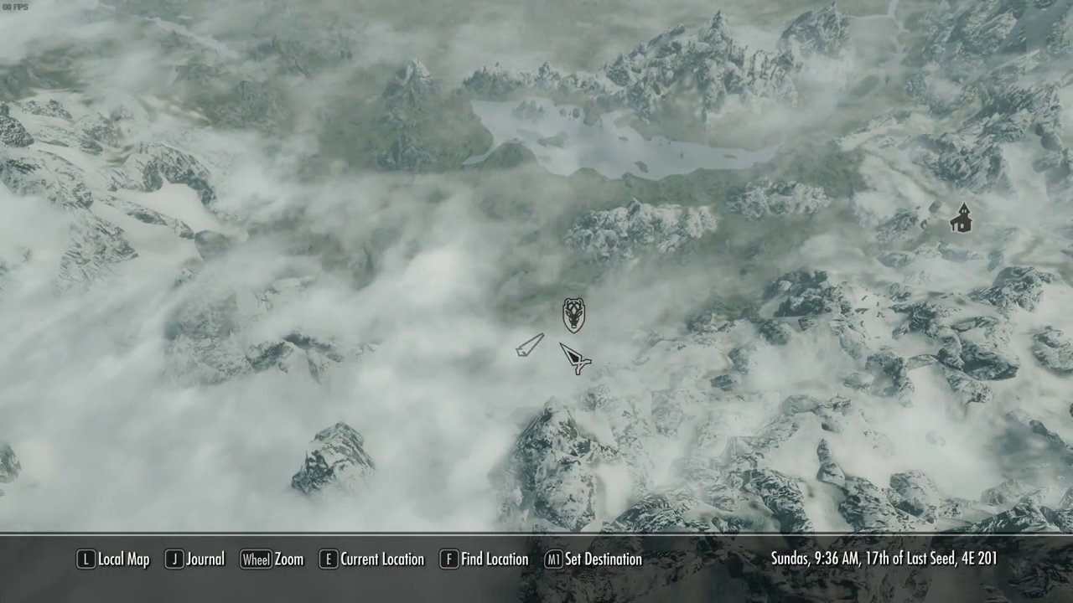
{"action": "left_click_drag", "start_coordinate": [600, 299], "coordinate": [659, 482]}
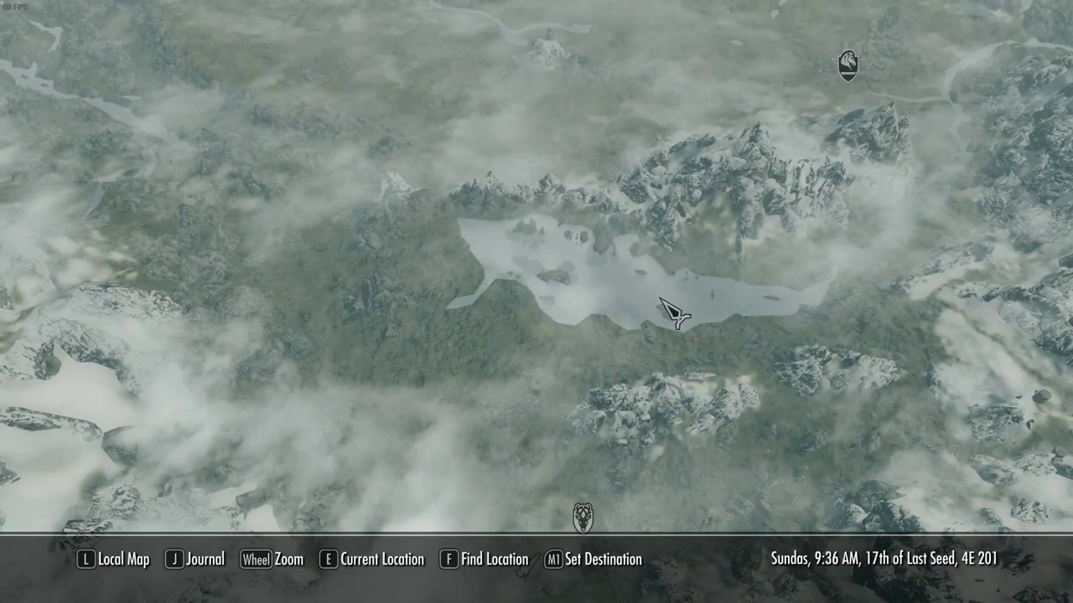
{"action": "key", "text": "w"}
{"action": "key", "text": "s"}
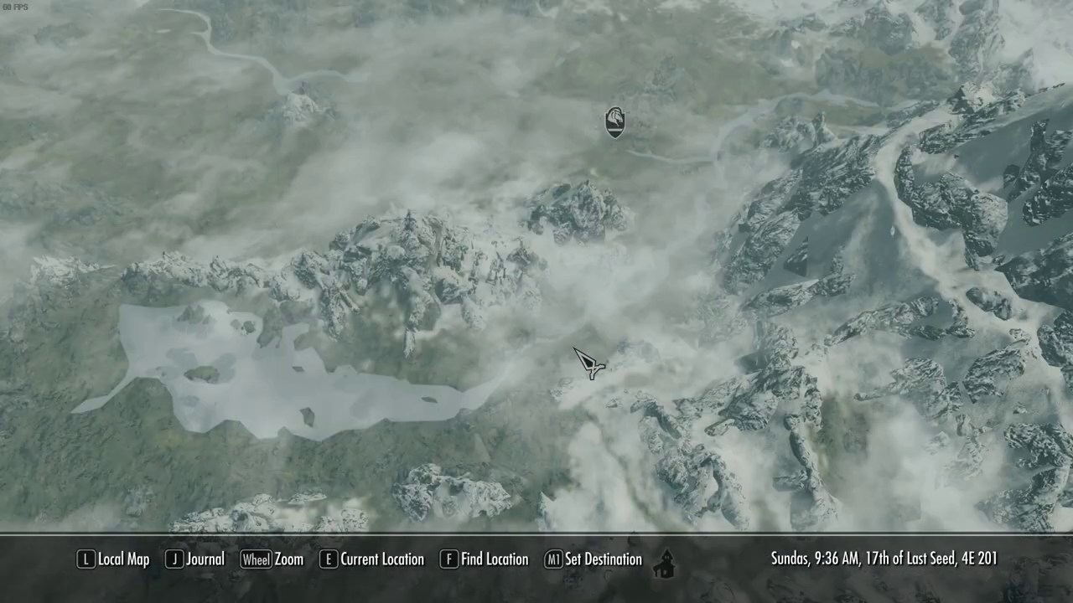
{"action": "left_click", "coordinate": [572, 345]}
{"action": "key", "text": "Escape"}
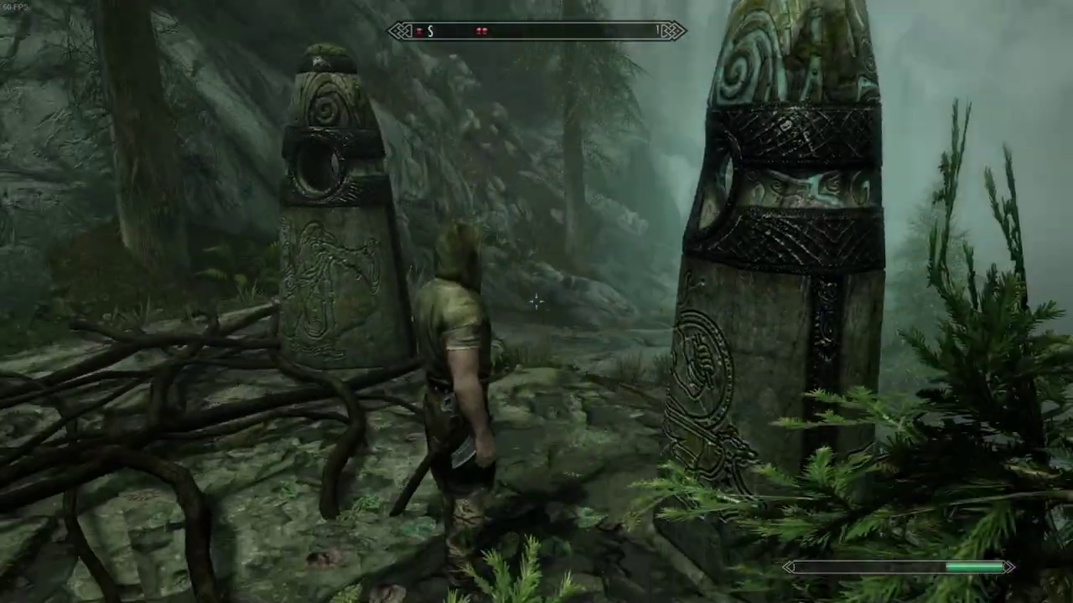
Step: Check the character's active magic effects
{"action": "key", "text": "Tab"}
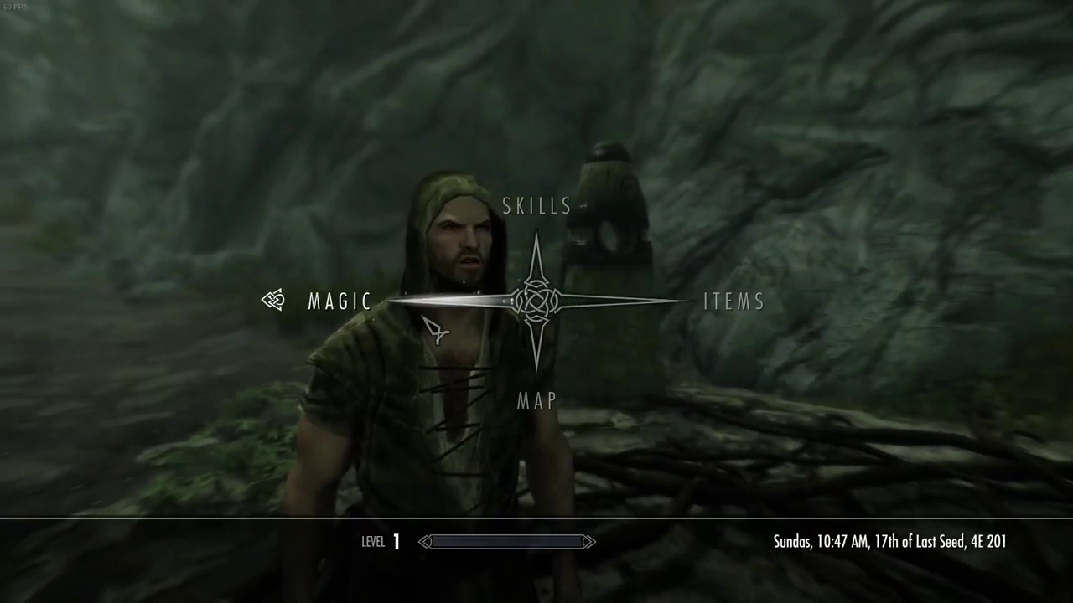
{"action": "left_click", "coordinate": [430, 327]}
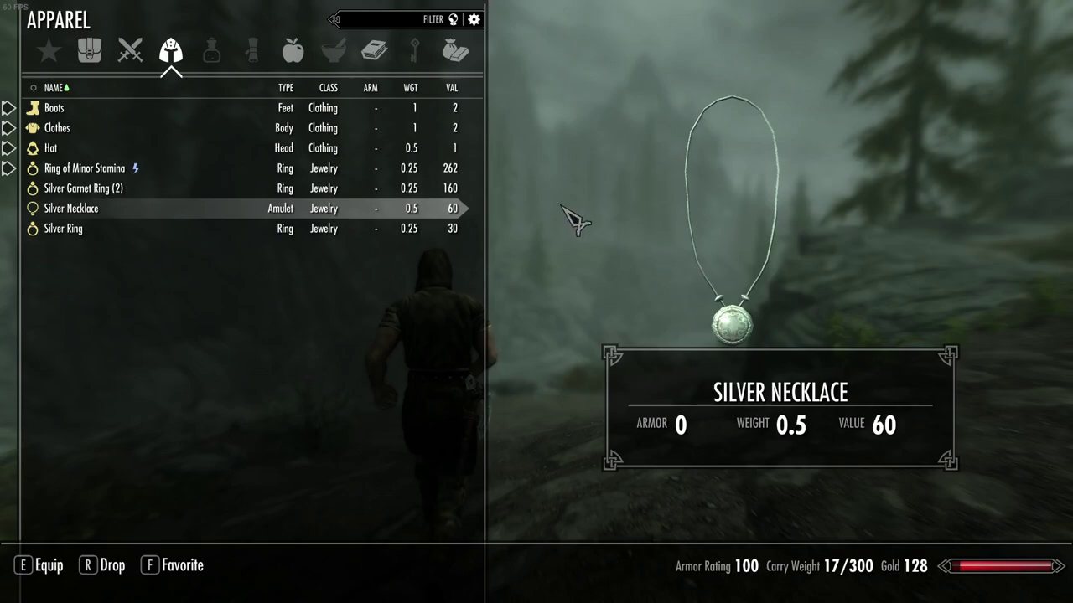
{"action": "key", "text": "Tab"}
Step: Equip the Steel Armor, raising the Armor Rating to 133
{"action": "key", "text": "Tab"}
{"action": "key", "text": "Tab"}
{"action": "key", "text": "Tab"}
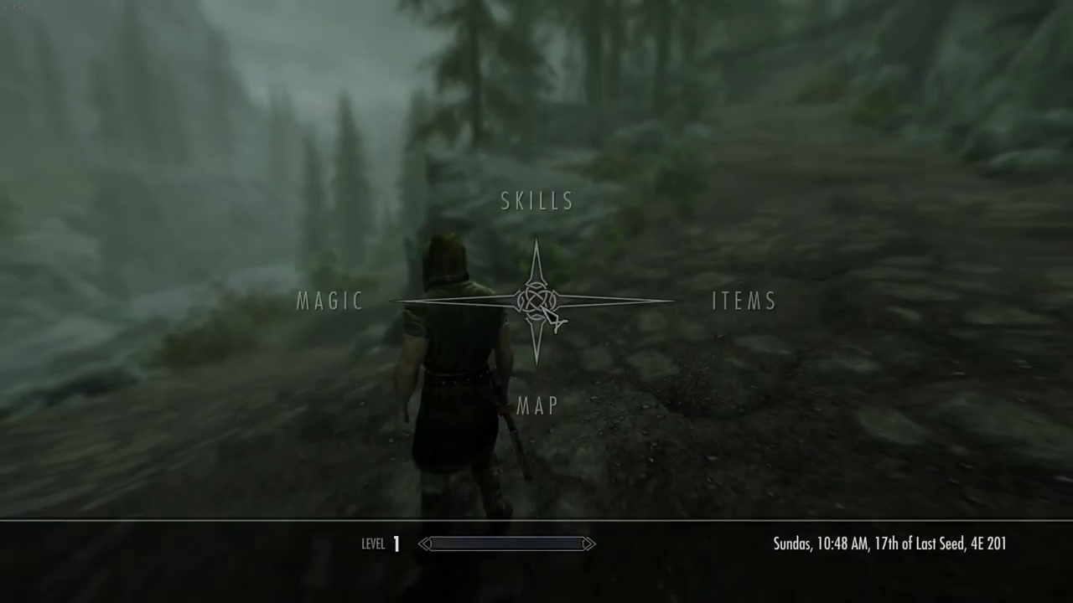
{"action": "key", "text": "Tab"}
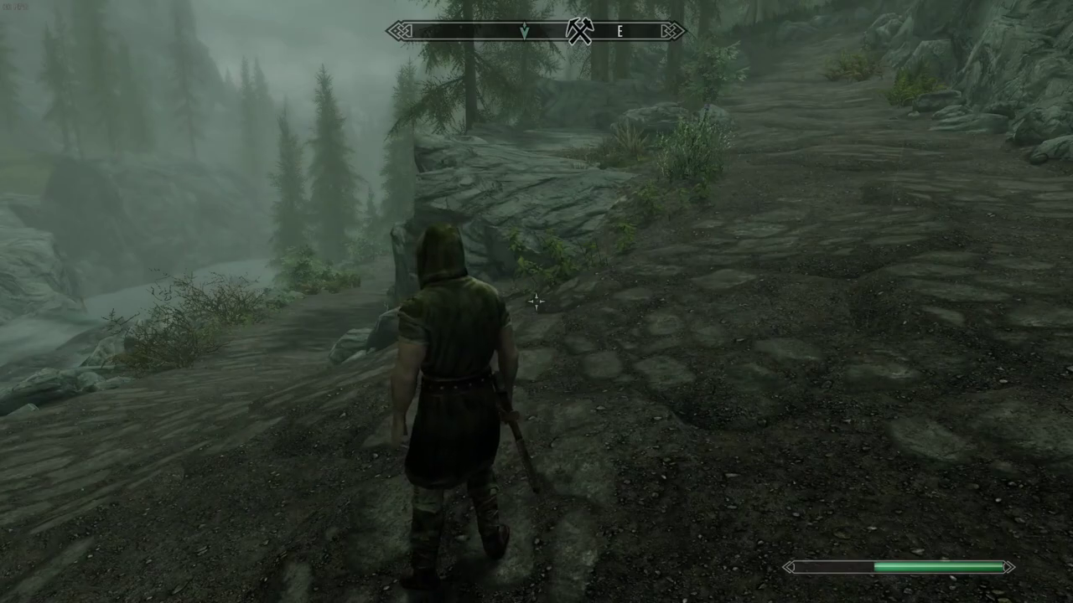
{"action": "key", "text": "i"}
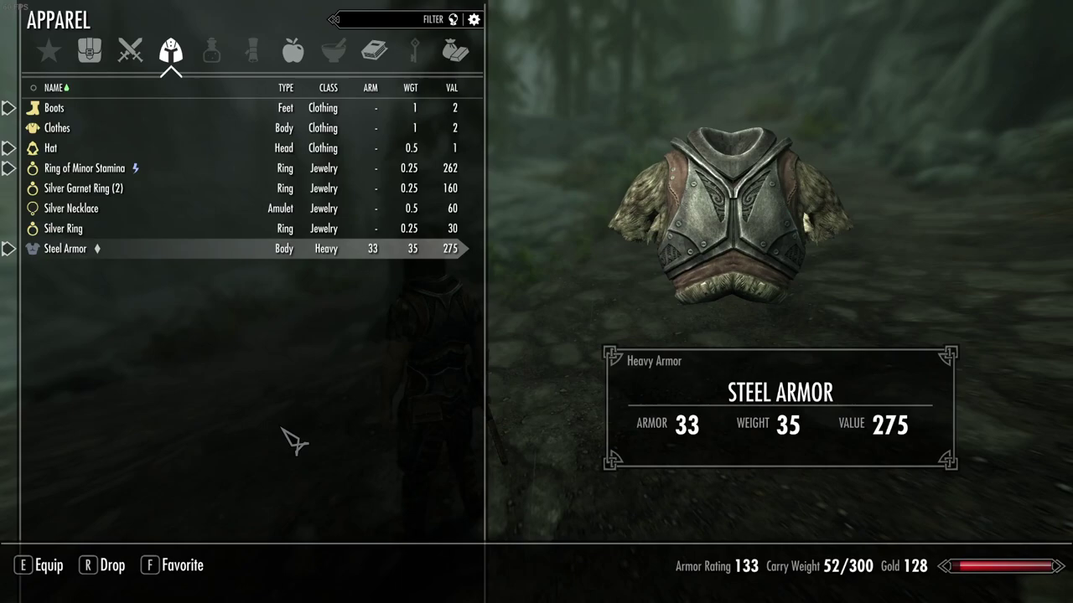
{"action": "key", "text": "i"}
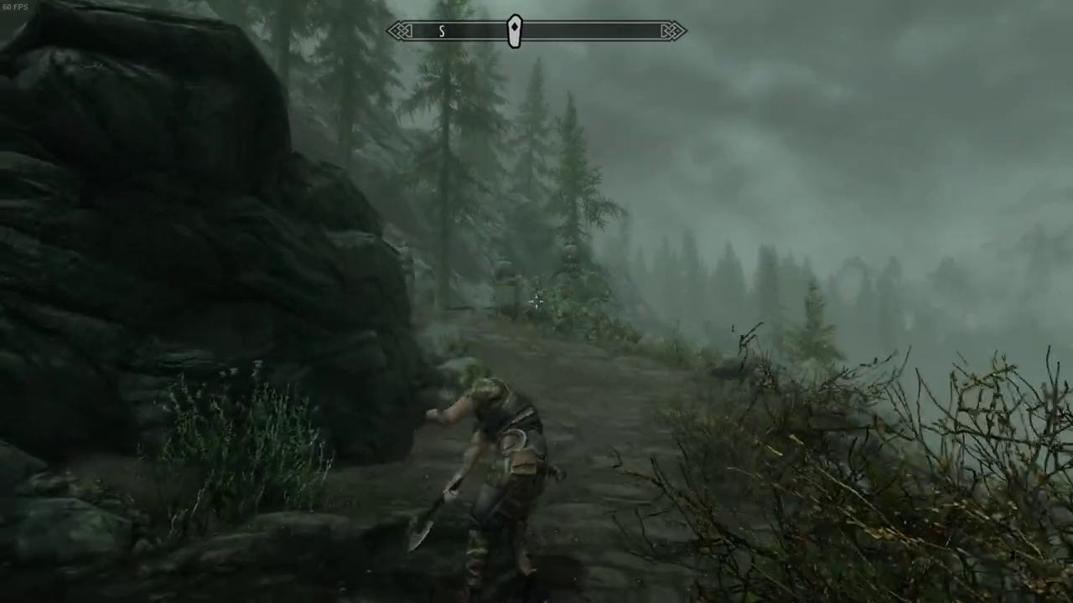
Step: Run past the Guardian Stones to the cliff top overlooking the misty river
{"action": "key", "text": "w"}
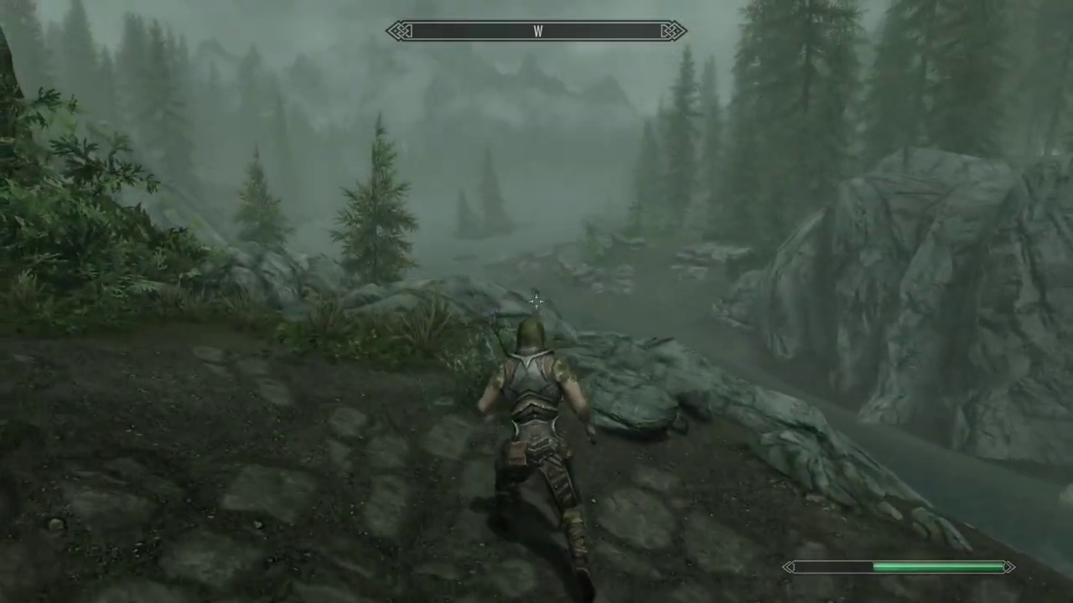
{"action": "key", "text": "w"}
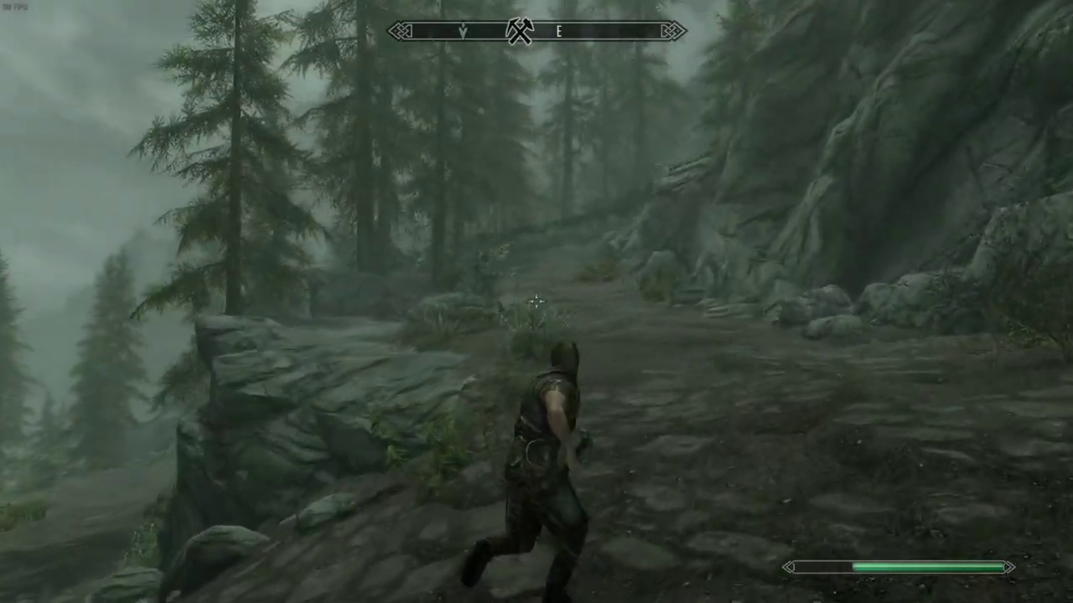
{"action": "key", "text": "w"}
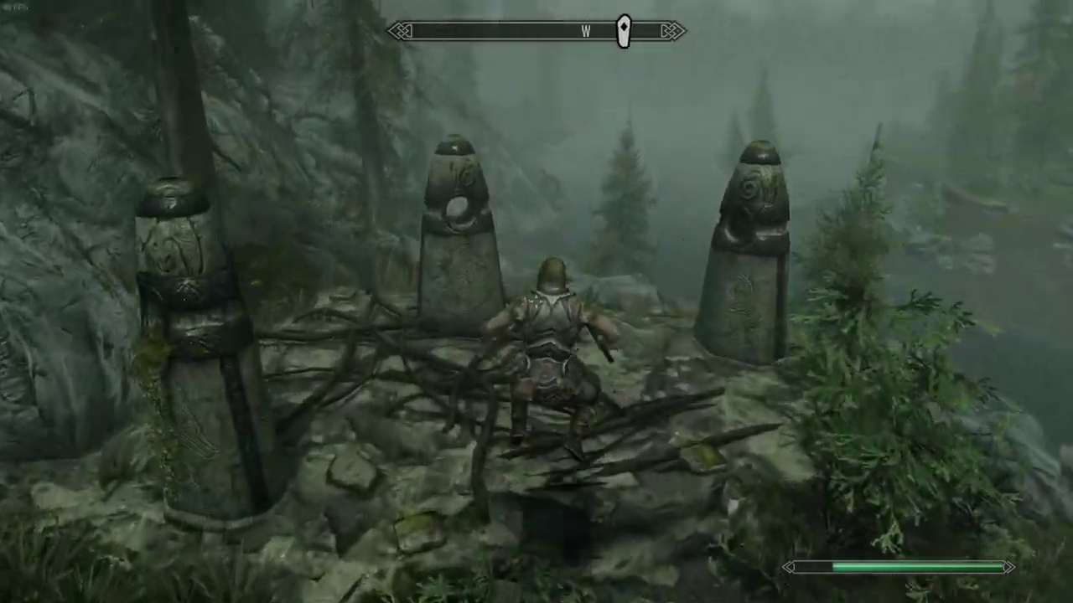
{"action": "key", "text": "w"}
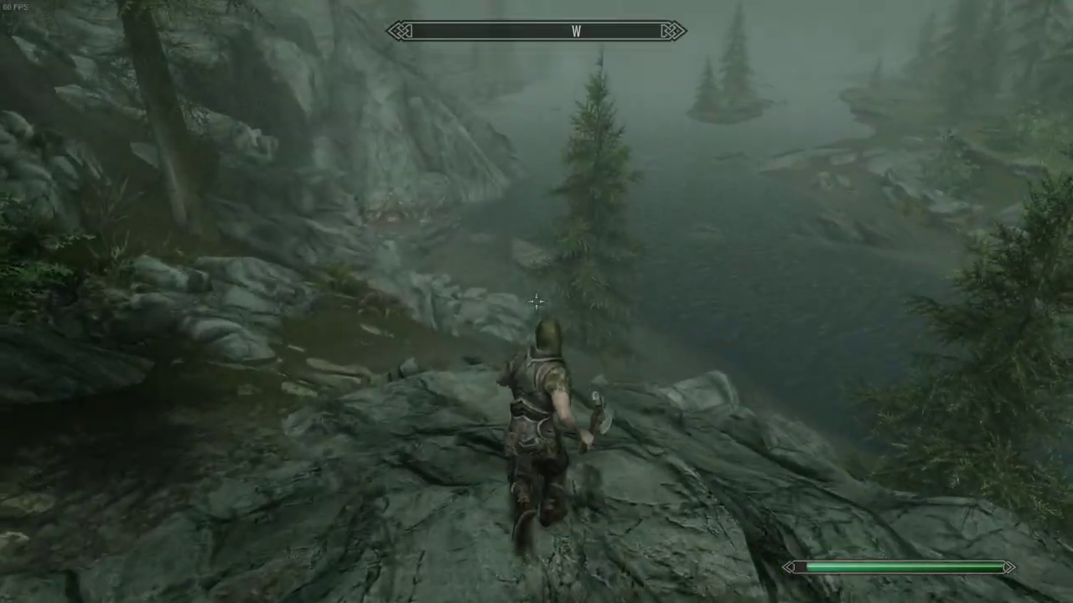
{"action": "key", "text": "w"}
{"action": "key", "text": "w"}
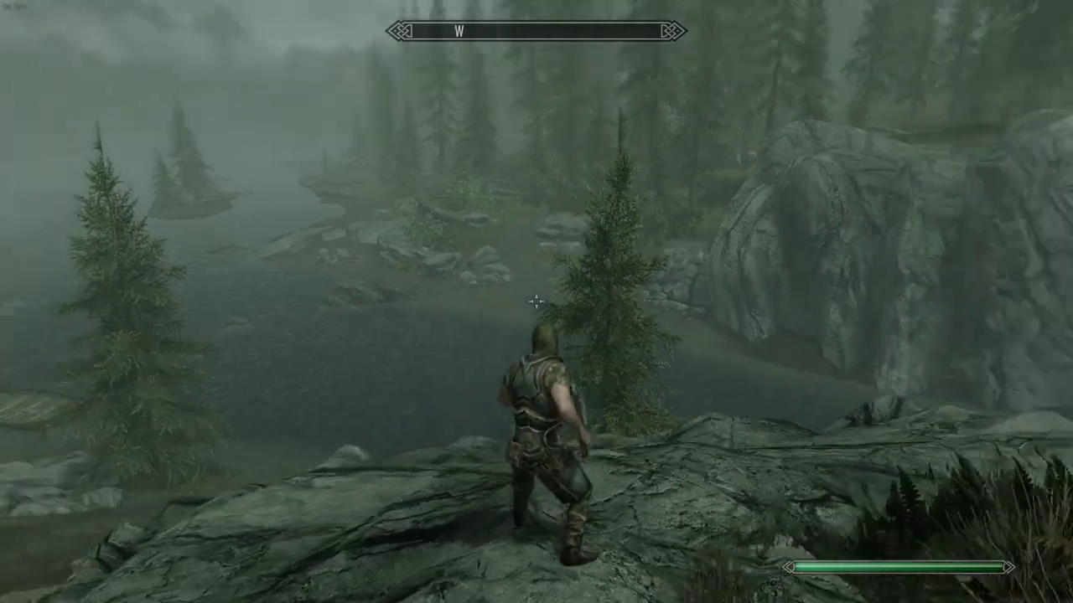